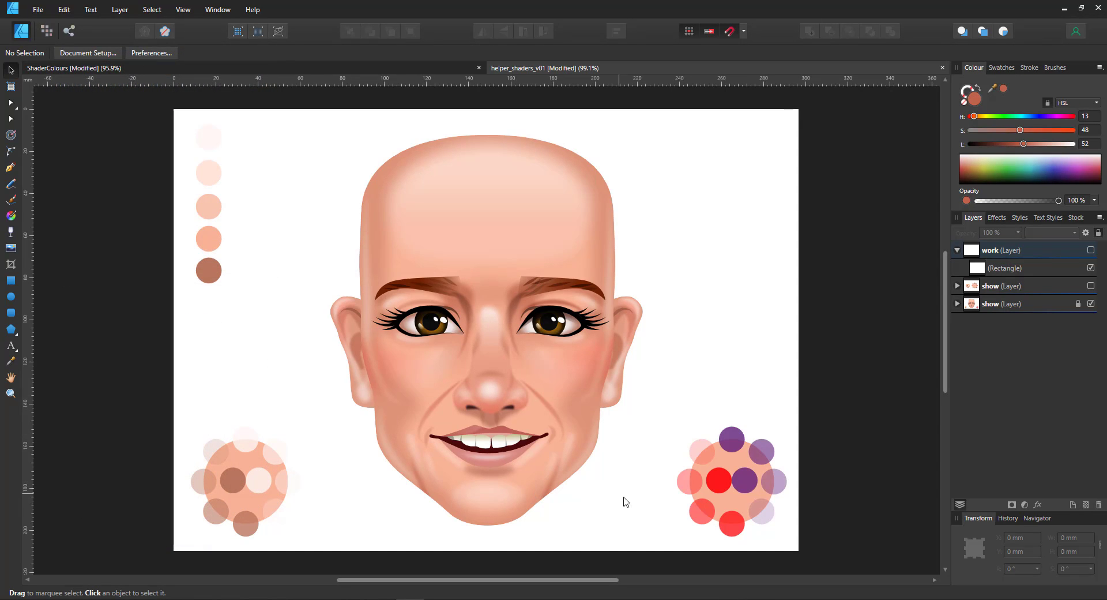
- Unlock the bottom show layer and recolour the group of red circles magenta (H 304, S 100, L 44)
left_click(1072, 305)
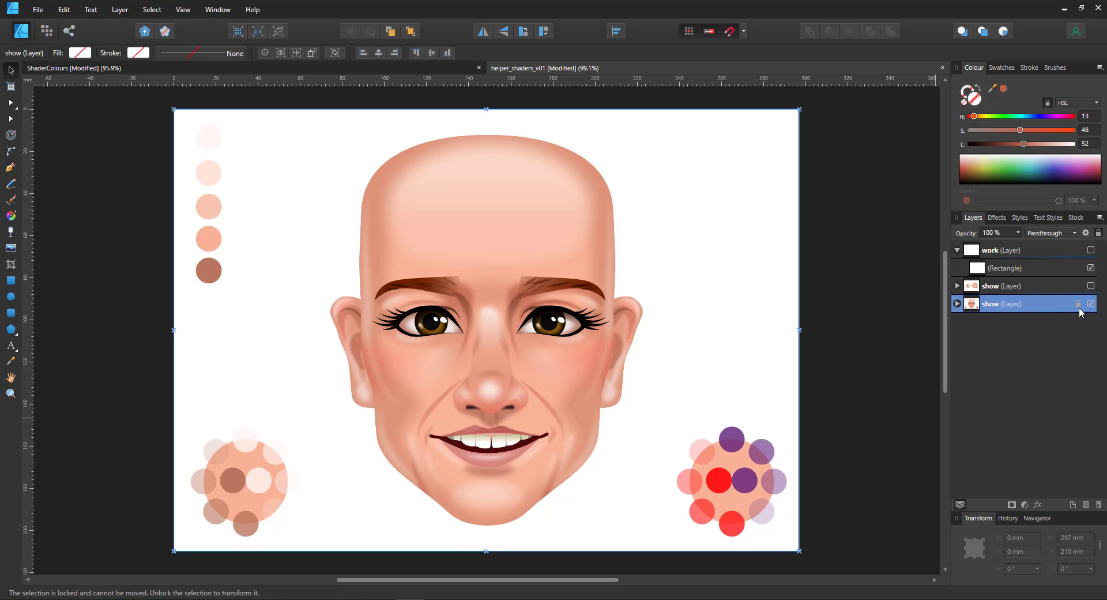
left_click(1078, 304)
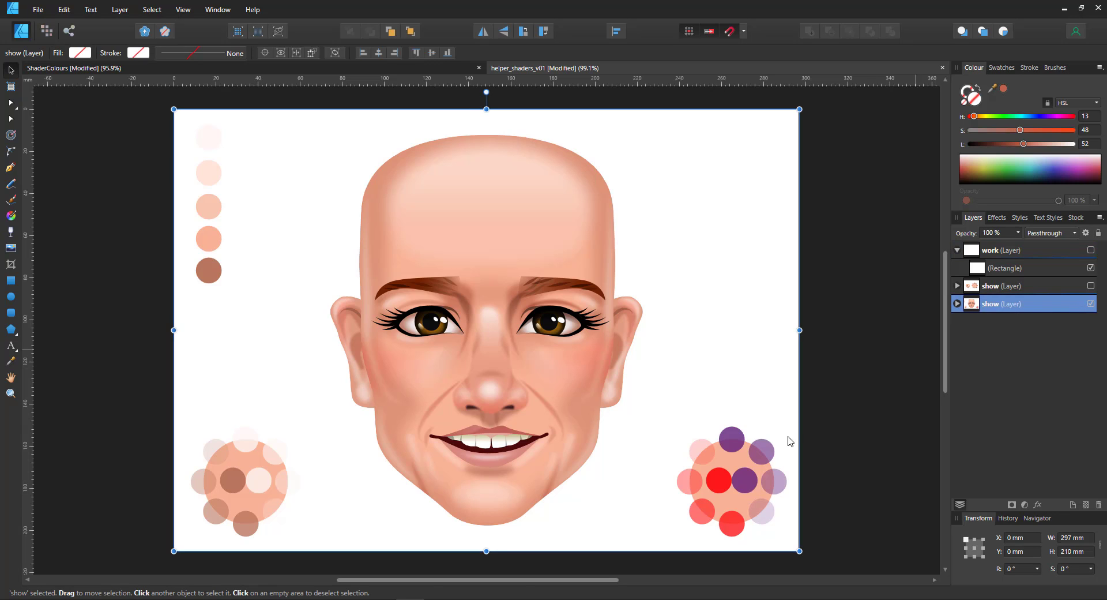
left_click(721, 476)
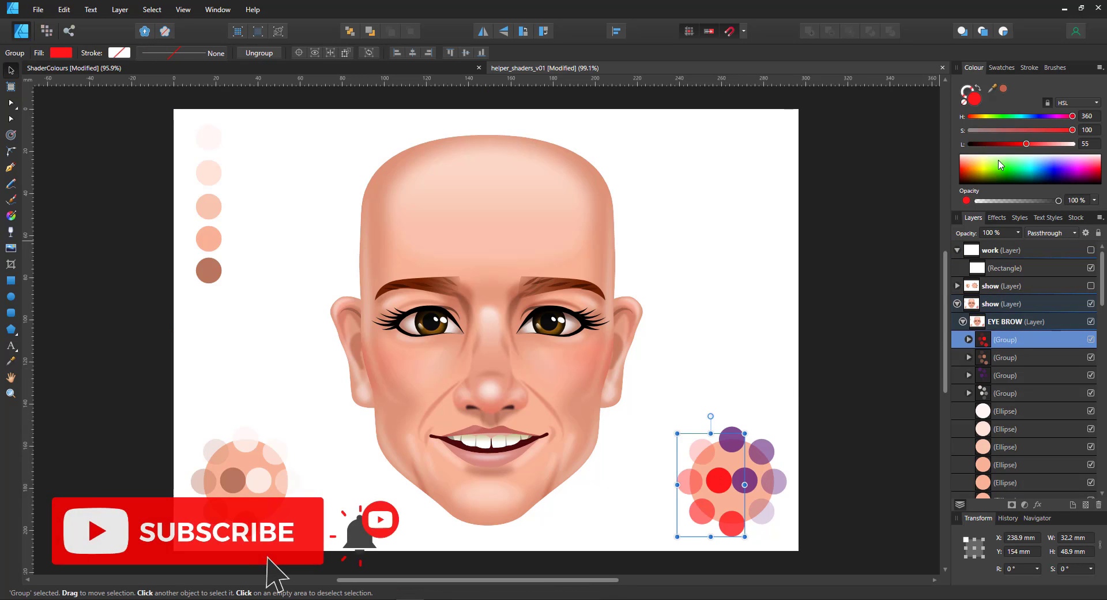
left_click_drag(974, 171, 1005, 169)
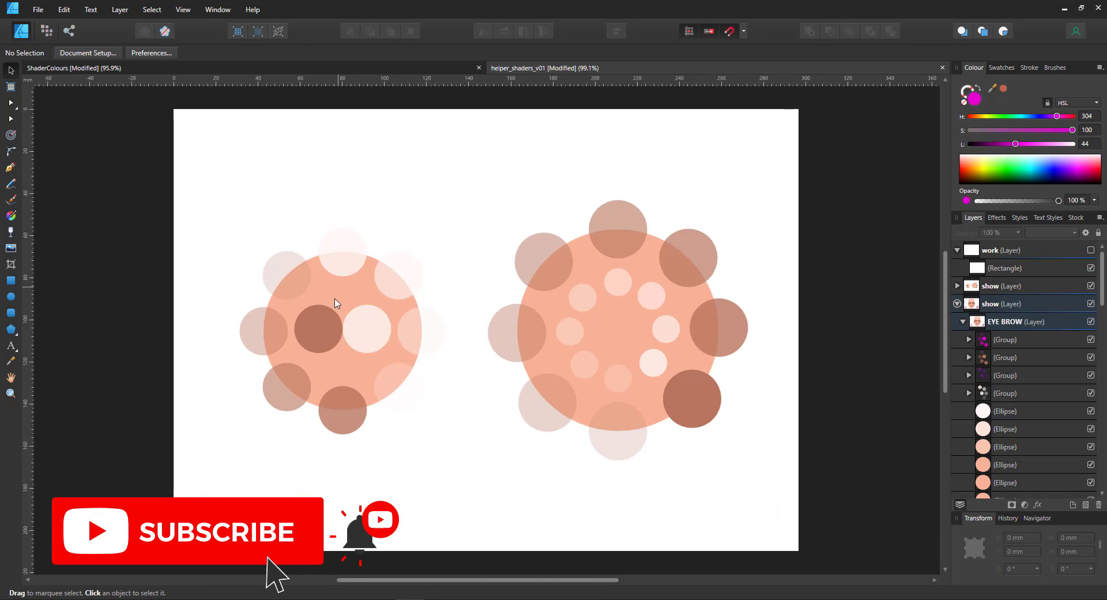
- Examine the fill colour and layer opacity of each light circle around the smaller skin-tone palette
left_click(330, 295)
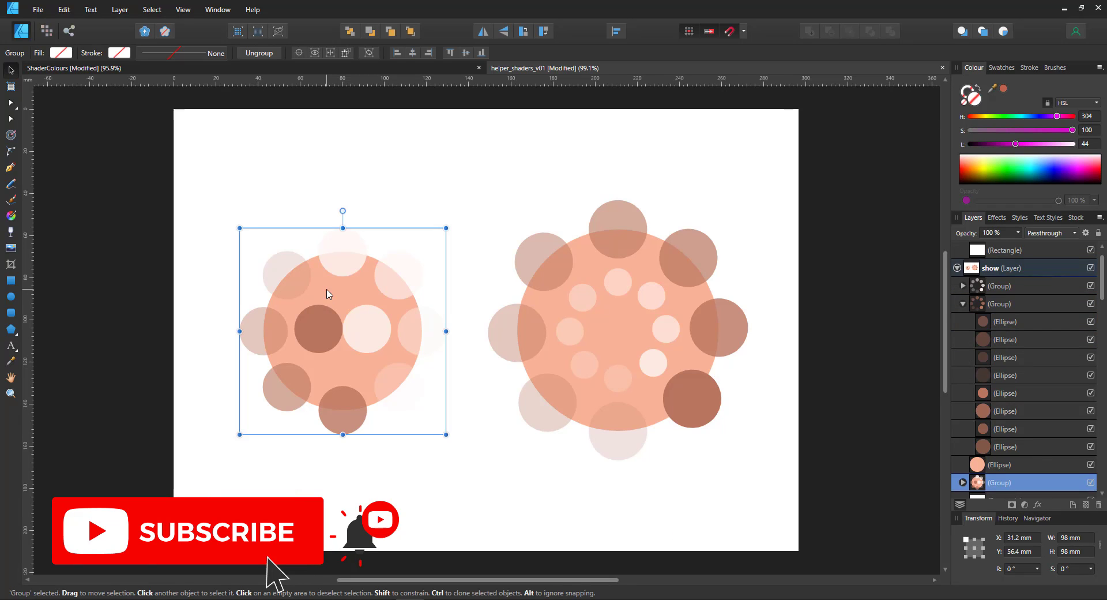
double_click(342, 274)
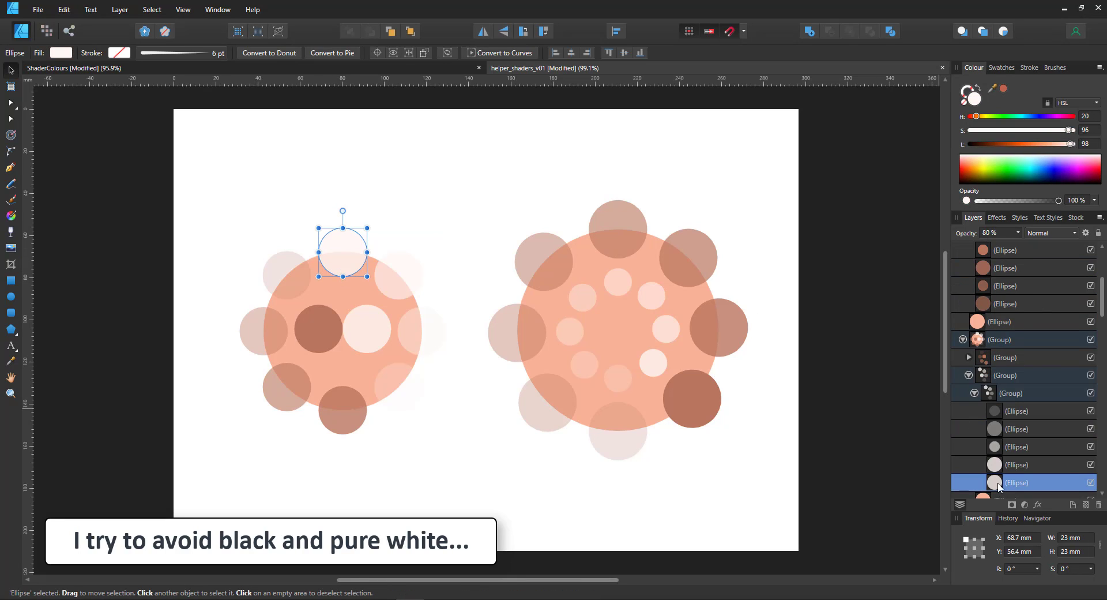
left_click(1008, 464)
left_click(1011, 449)
left_click(1013, 432)
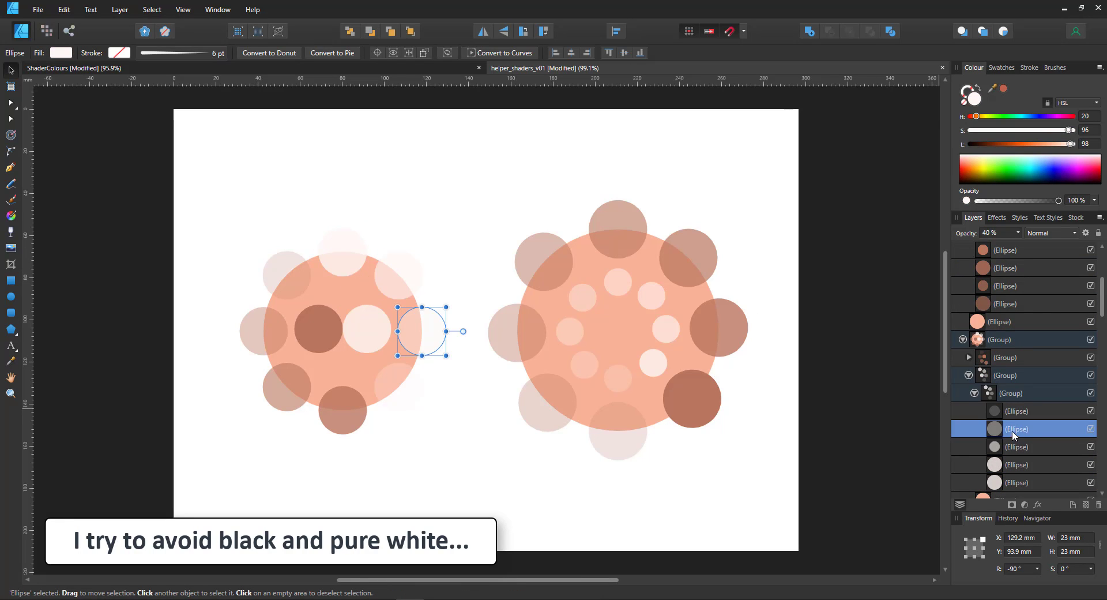
left_click(1014, 414)
- Examine the layer opacity of the dark circles surrounding the larger skin-tone palette
double_click(638, 230)
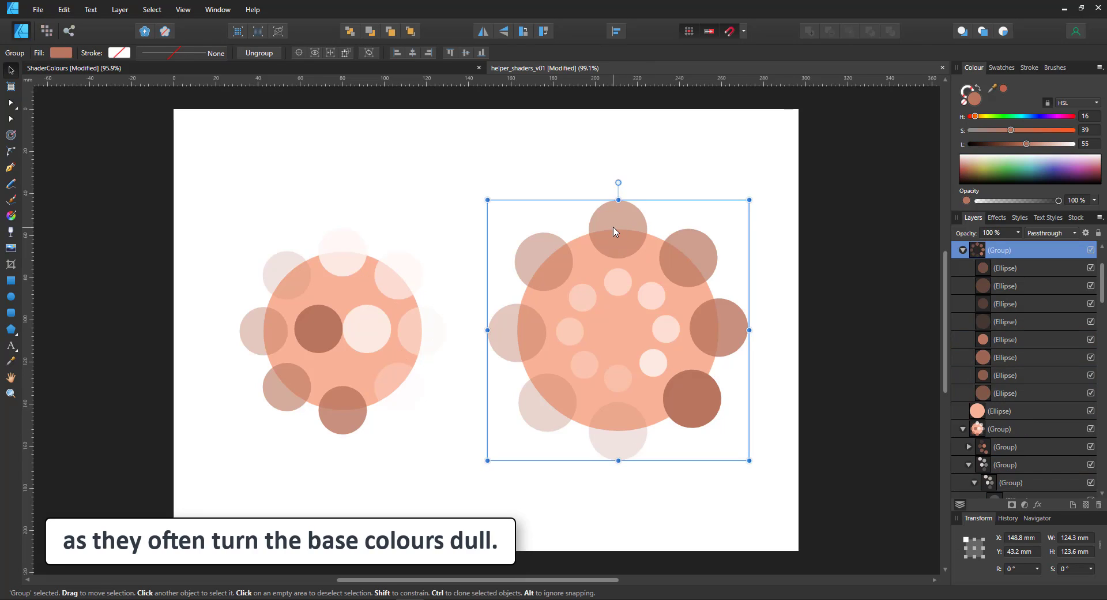
left_click(704, 390)
left_click(722, 334)
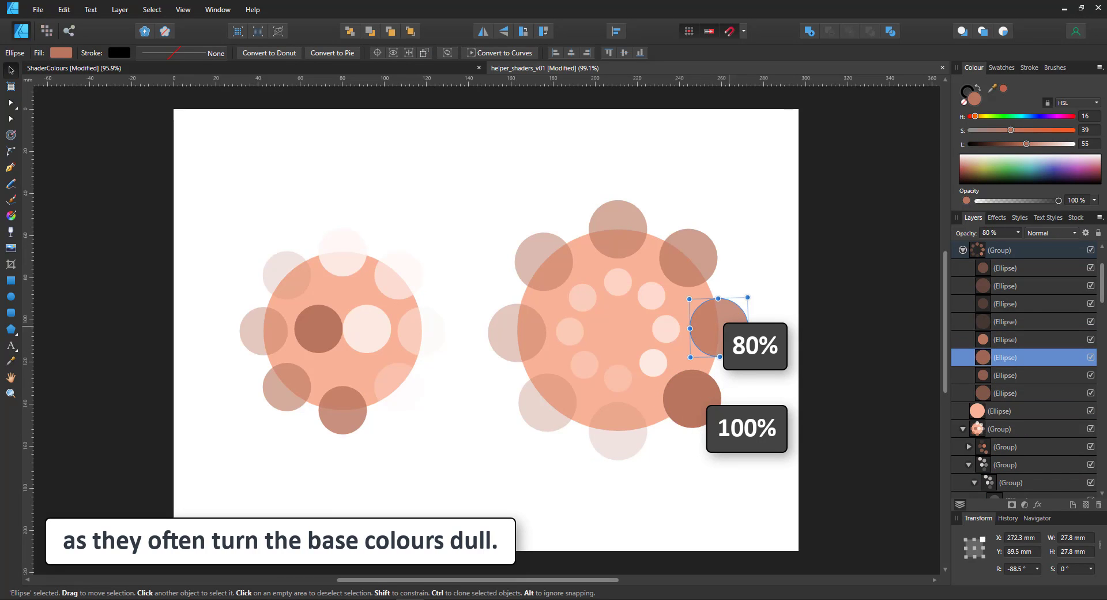
left_click(691, 254)
left_click(619, 226)
left_click(503, 331)
left_click(547, 403)
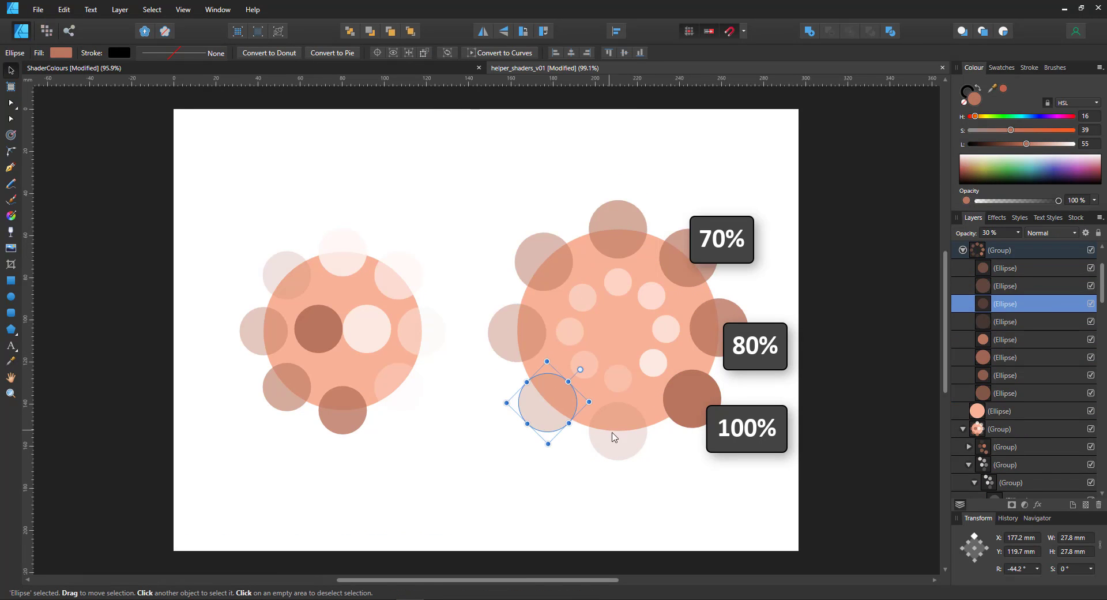
left_click(618, 432)
- Recolour the larger palette with a turquoise base circle, blue dark circles and near-white light circles
left_click(613, 321)
left_click(1014, 170)
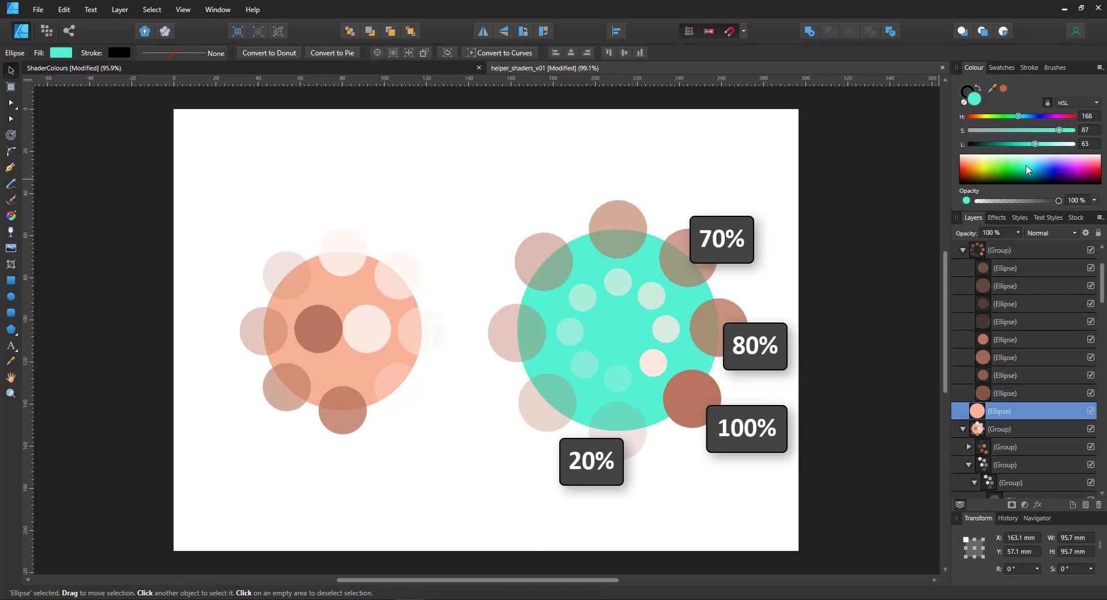
left_click(693, 414)
left_click(693, 414)
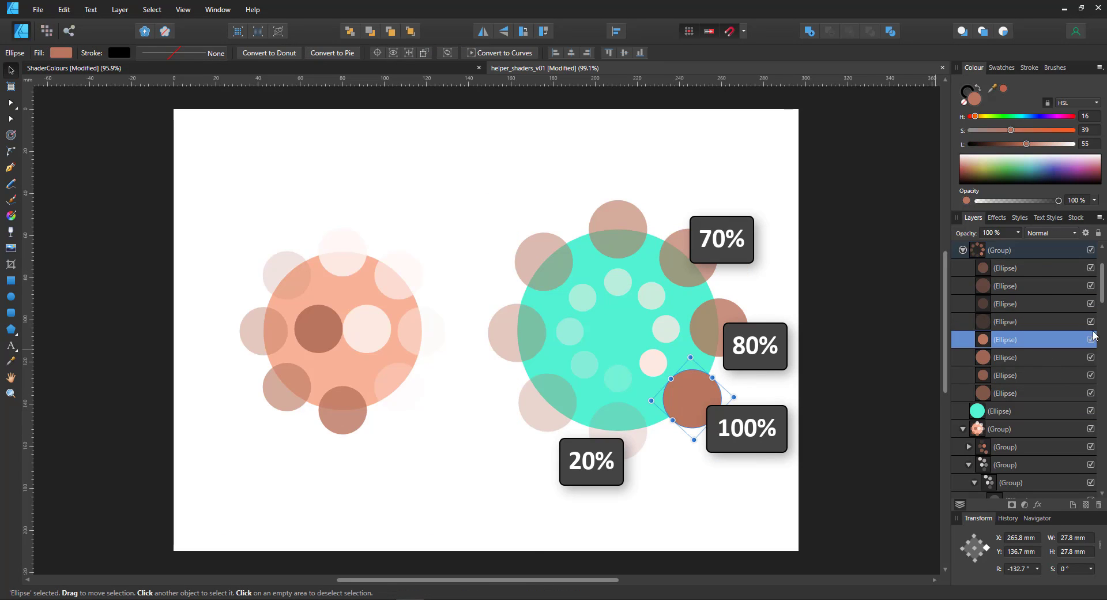
left_click(1032, 251)
left_click(1012, 170)
left_click_drag(1011, 170, 968, 148)
left_click(648, 356)
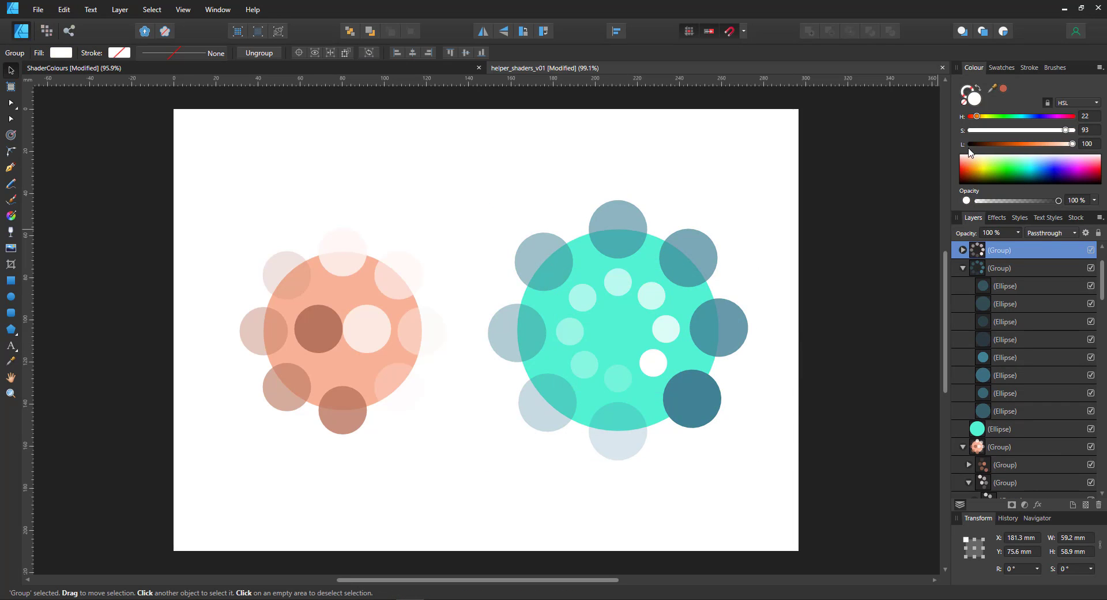
- Collapse the palettes' show layer, make the work layer visible and select its white page rectangle
left_click(835, 287)
left_click_drag(1104, 274, 1104, 265)
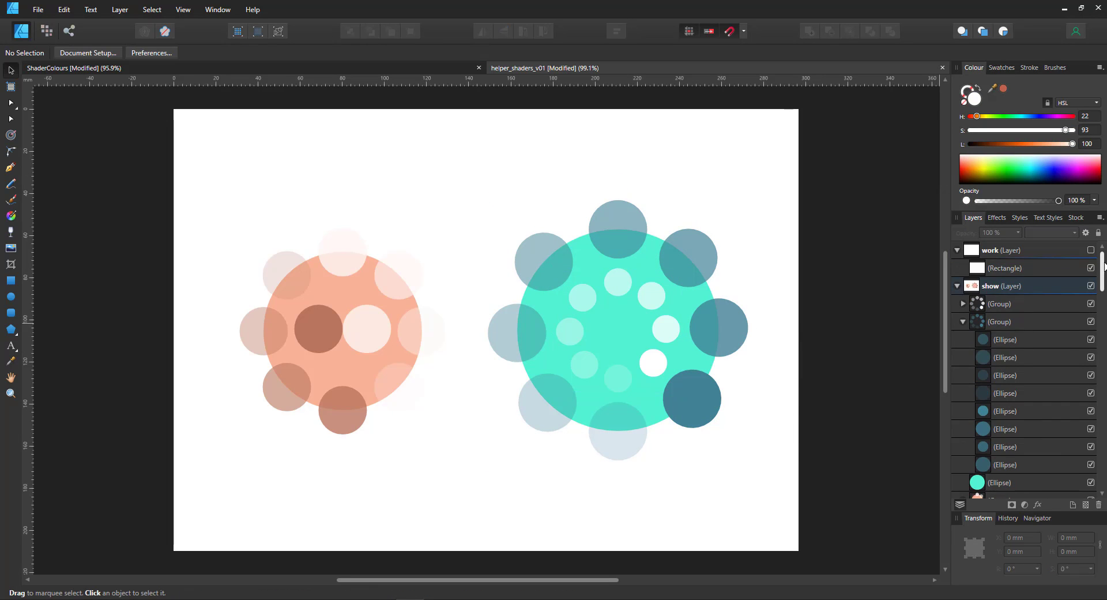
left_click(957, 286)
left_click(1005, 268)
left_click(1090, 250)
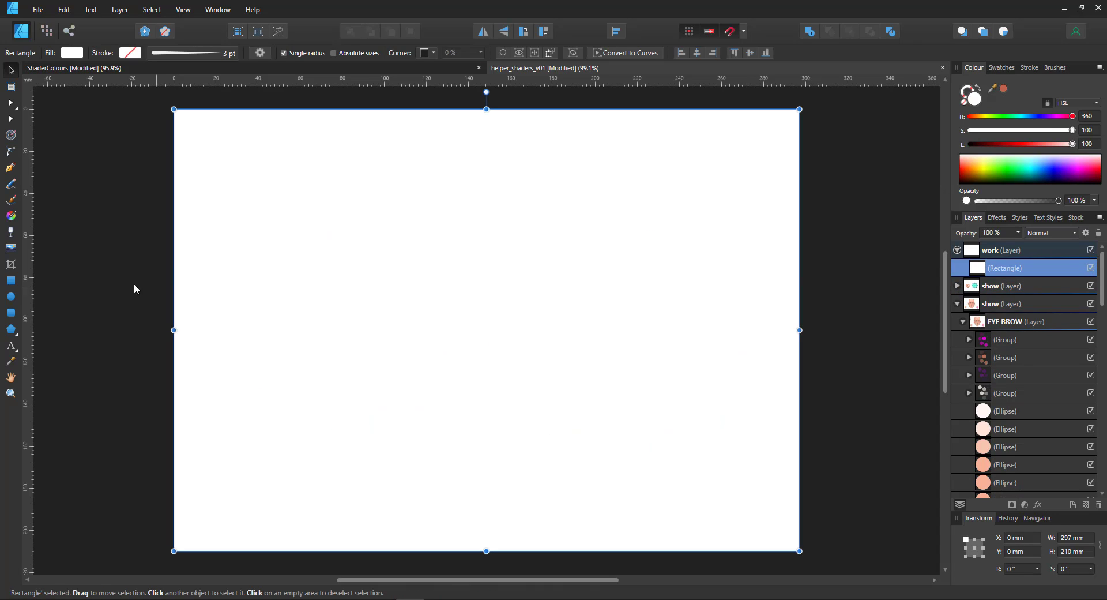
- Draw a square about 24 mm wide with fill lightness 10, and place a copy directly below it with lightness 100
left_click(11, 281)
mouse_move(315, 257)
left_mouse_down()
mouse_move(375, 316)
mouse_move(366, 308)
left_mouse_up()
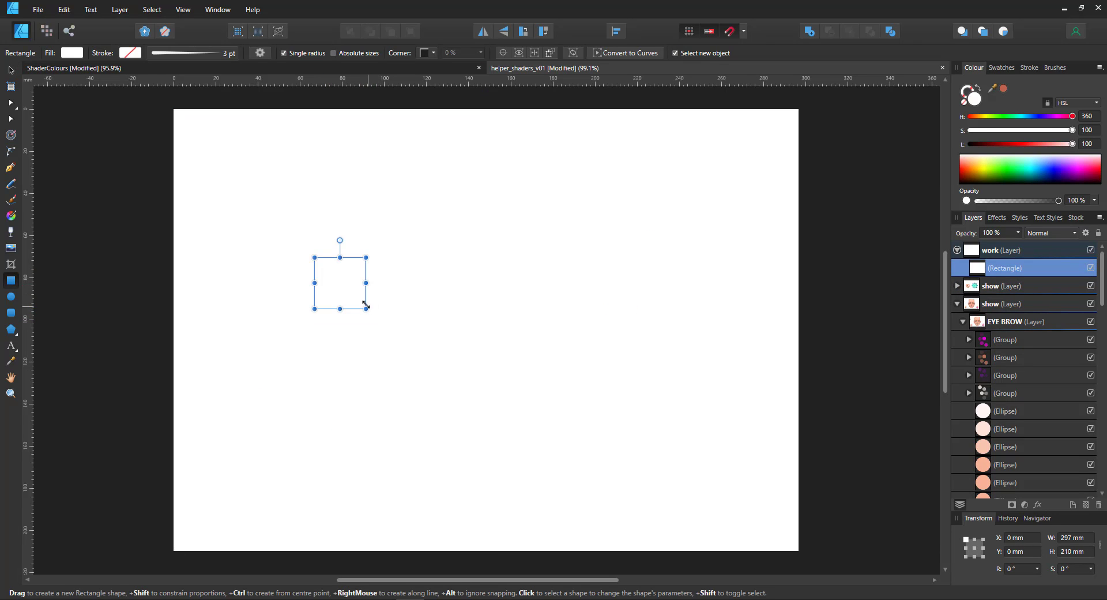
left_click(980, 144)
key("v")
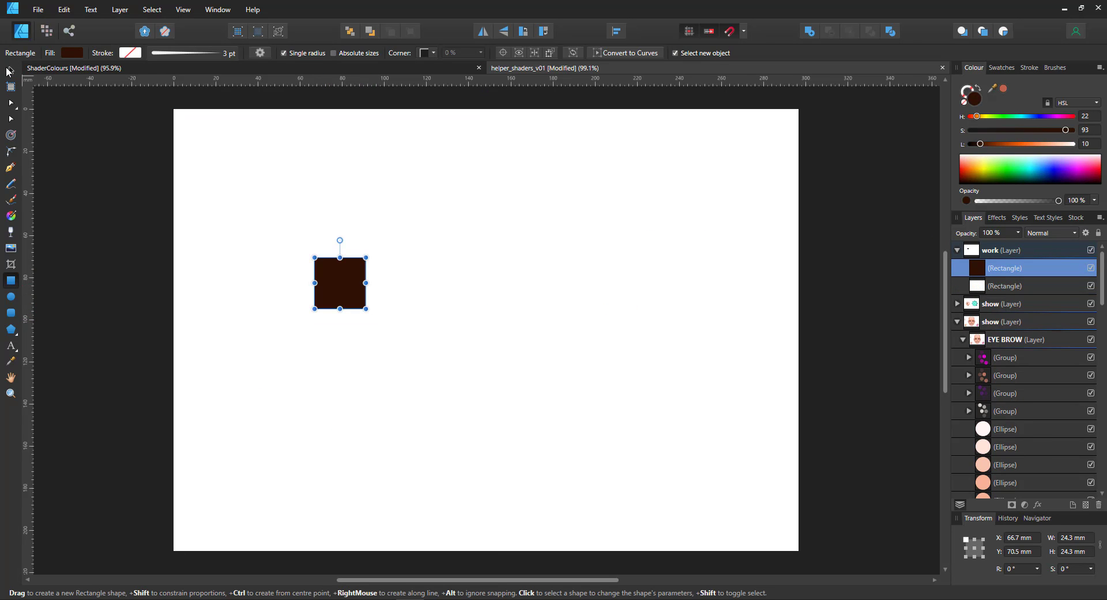
left_click_drag(340, 279, 383, 317, "alt")
left_click(1073, 143)
- Duplicate the dark and white square pair side by side three times, at 90%, 80% and 70% opacity
left_click(334, 298, "shift")
key("9")
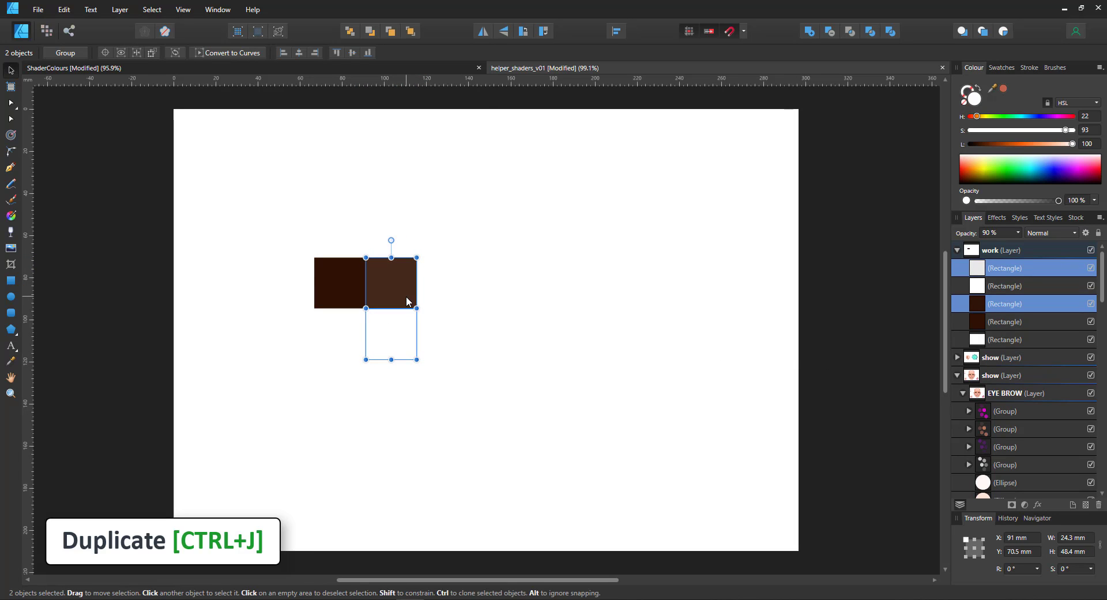
key("ctrl+j")
key("8")
key("ctrl+j")
key("7")
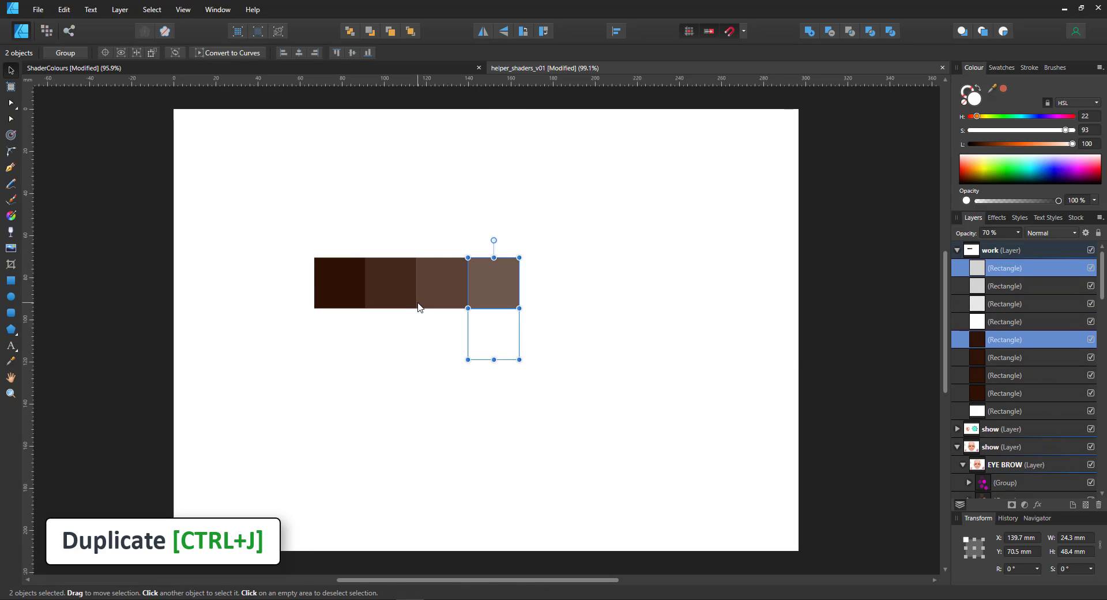
- Continue the swatch row with four more duplicates of the pair at 60%, 50%, 40% and 30% opacity
key("ctrl+j")
key("6")
key("ctrl+j")
key("5")
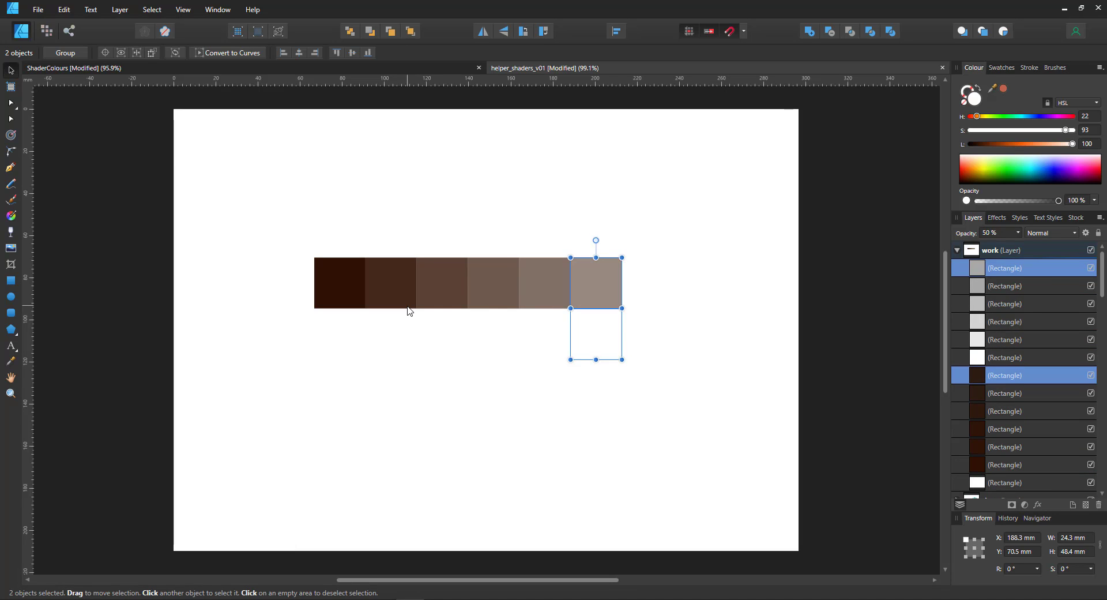
key("ctrl+j")
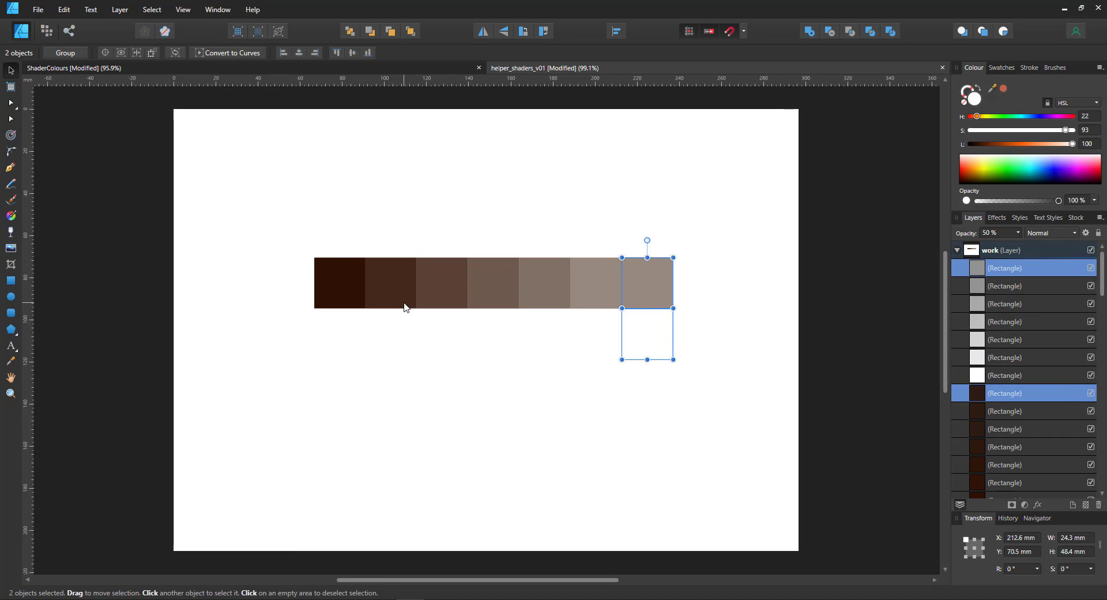
key("4")
key("ctrl+j")
key("3")
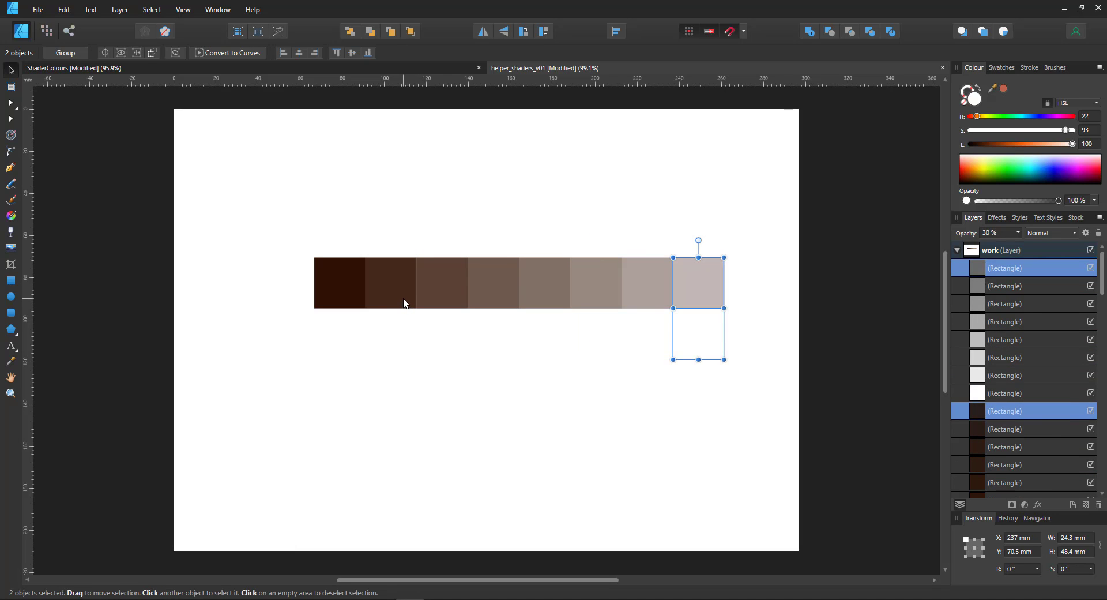
- Add three final duplicates of the square pair at 20%, 10% and 0% opacity
key("ctrl+j")
key("2")
key("ctrl+j")
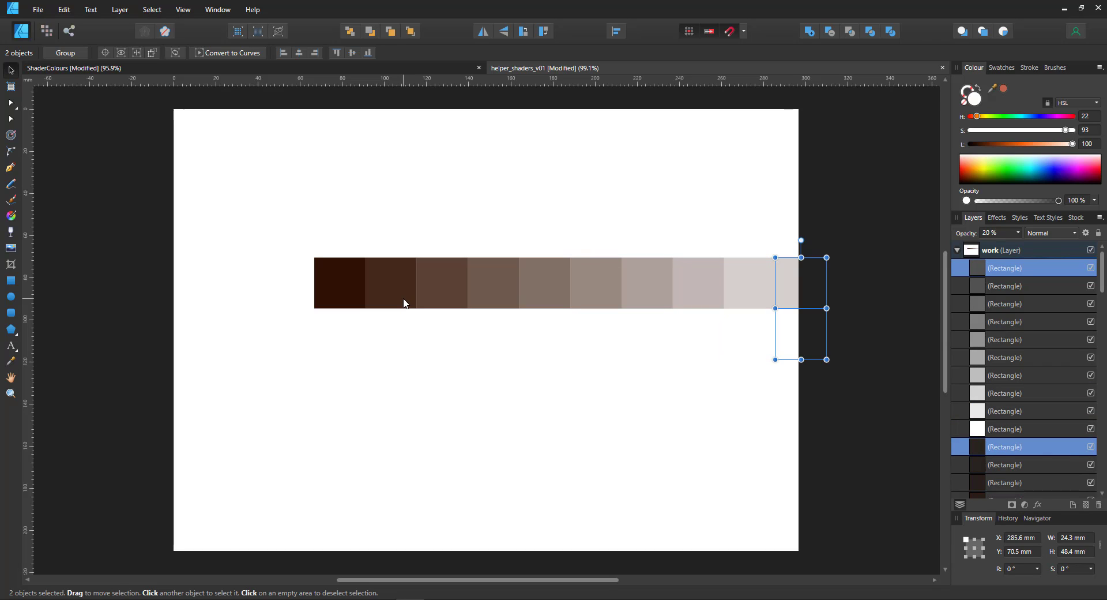
key("1")
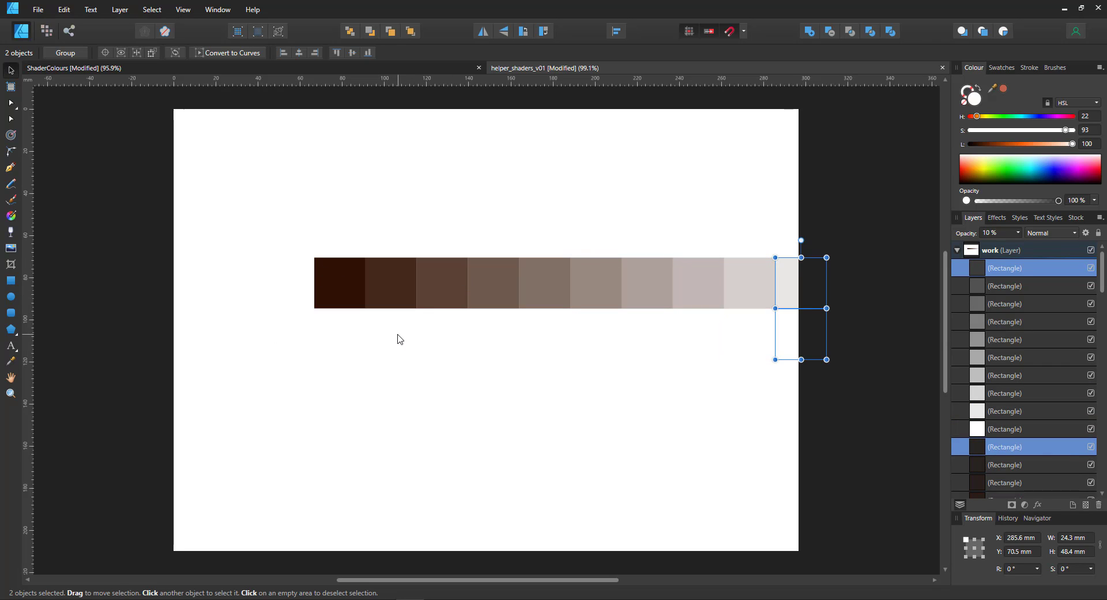
key("ctrl+j")
left_click(984, 234)
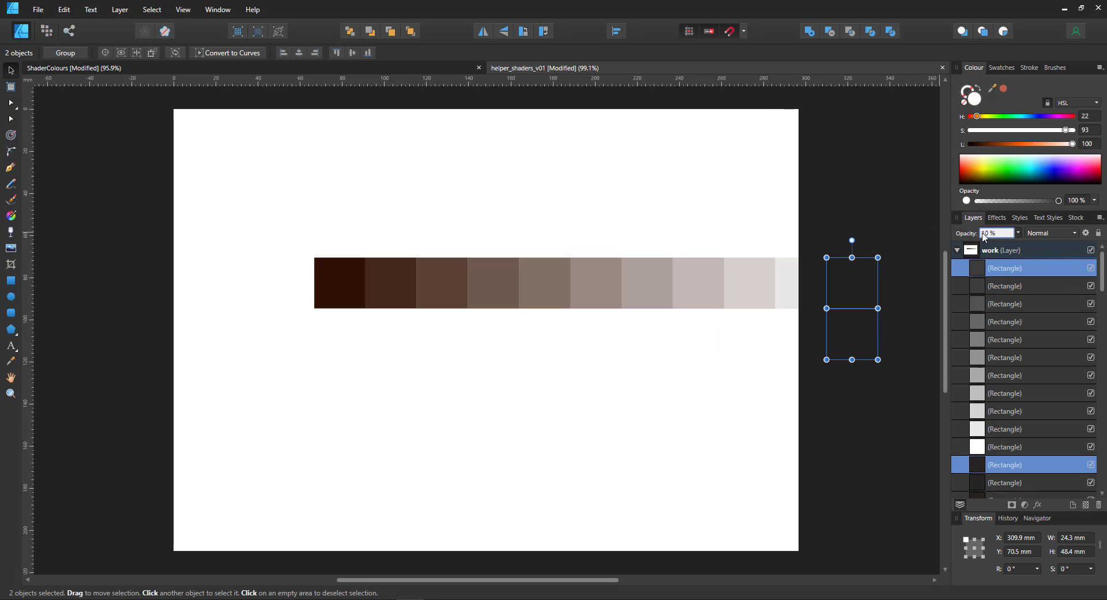
type("0")
key("Return")
- Move the swatch rows to about X 30.4 mm and stretch a copy of the first dark square to about 266.6 × 48.4 mm
left_click_drag(152, 213, 926, 401)
left_click_drag(478, 291, 400, 285)
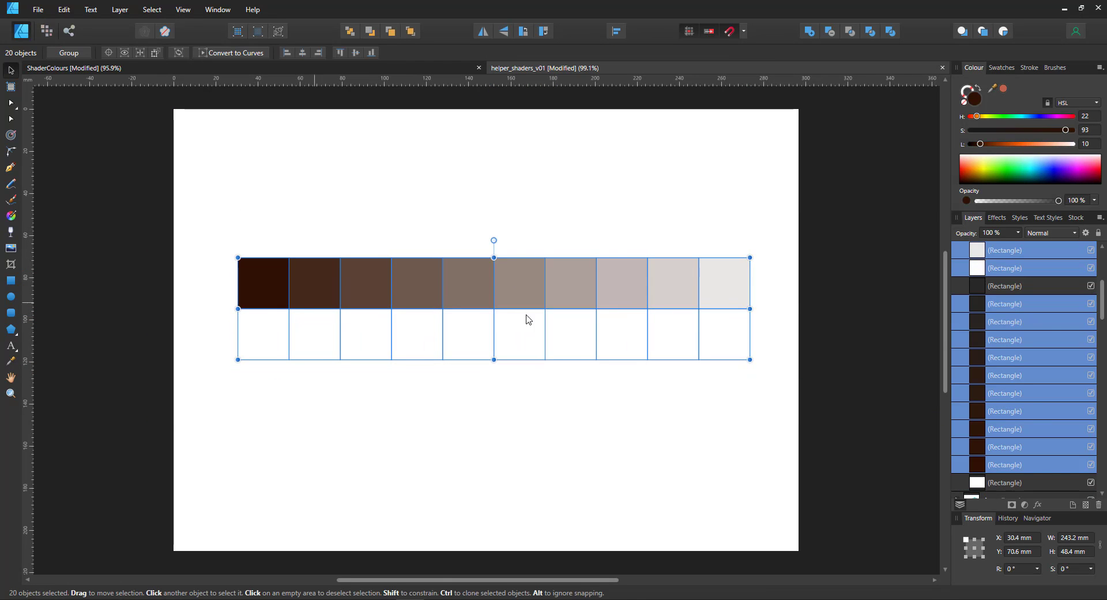
left_click(252, 295)
left_click_drag(265, 314, 800, 330)
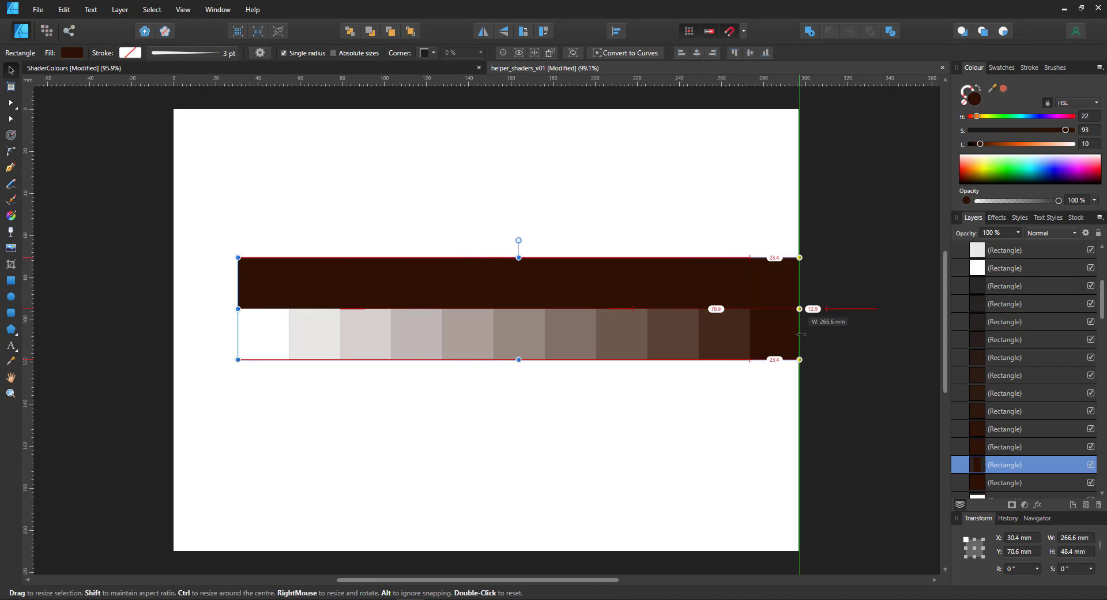
- Place the stretched rectangle behind the swatches, just above the white page rectangle, and fill it green (H 108, S 93, L 60)
key("ctrl+shift+]")
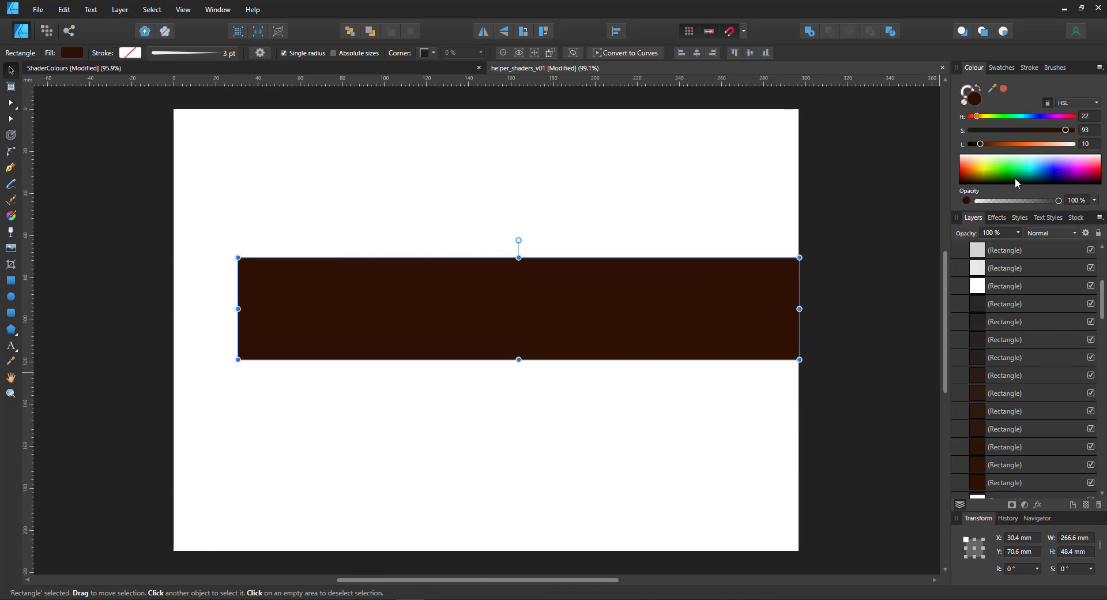
key("ctrl+shift+[")
left_click(1002, 166)
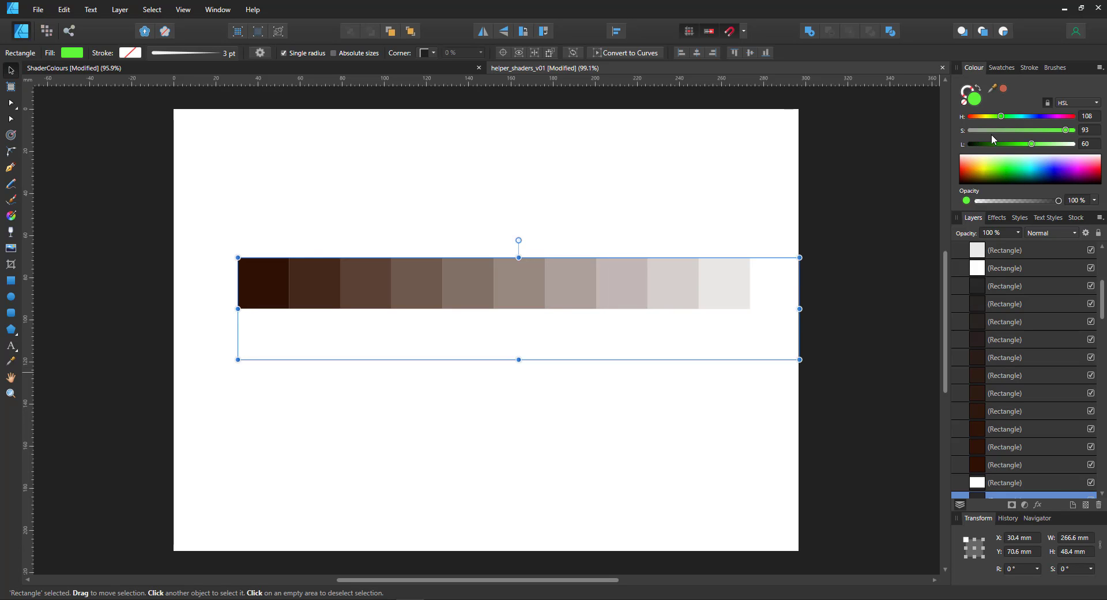
left_click_drag(1005, 495, 1003, 474)
- Flatten all swatches and the green bar to about 19.6 mm high and position them near the page's upper edge
left_click_drag(805, 443, 142, 213)
left_click_drag(743, 343, 727, 264)
left_click_drag(505, 282, 514, 227)
left_click_drag(750, 196, 741, 175)
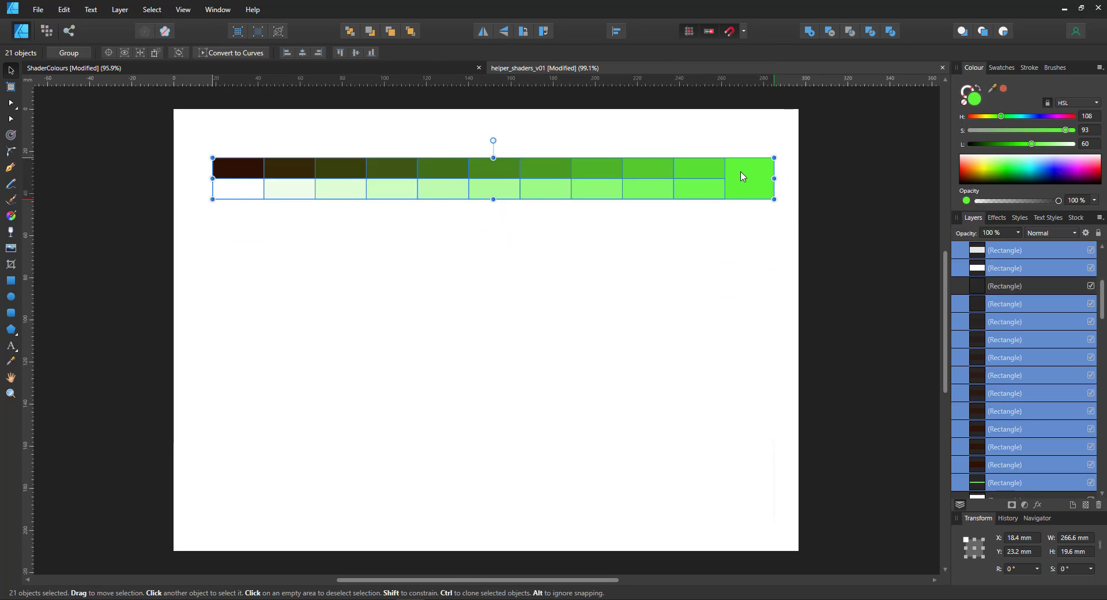
- Recolour the base bar blue (H 200, S 93, L 58) and group the dark swatches and the light swatches separately
left_click(742, 175)
left_click(1039, 166)
left_click(239, 168)
left_click_drag(105, 137, 803, 183)
key("ctrl+g")
left_click_drag(152, 227, 863, 175)
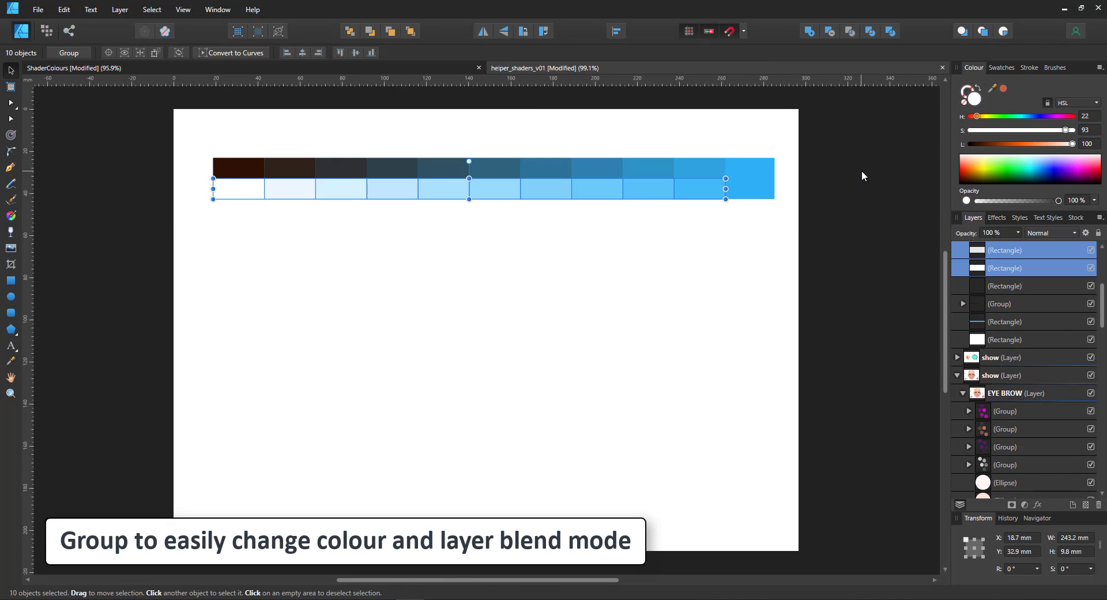
key("ctrl+g")
- Select each swatch group and review the blend modes available for the light group
left_click(723, 164)
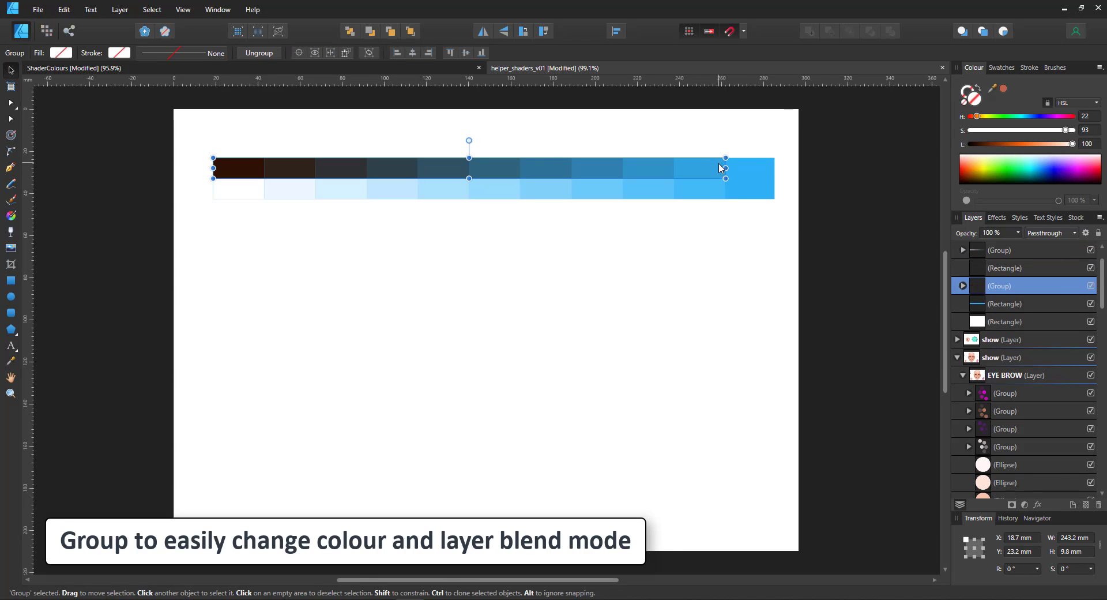
left_click(721, 186)
left_click(1049, 234)
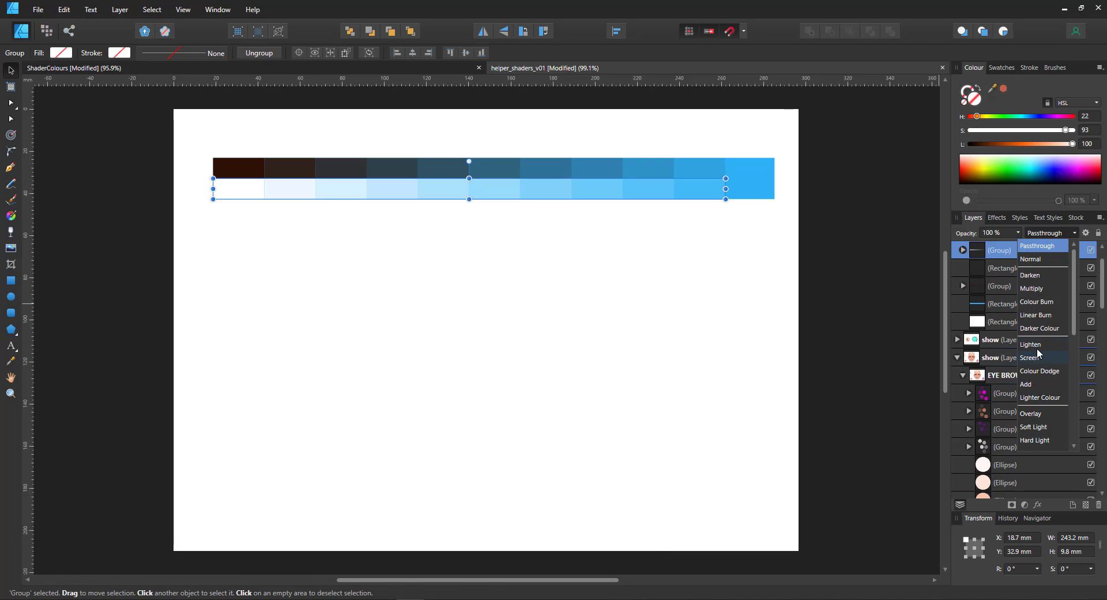
key("Escape")
- Place a copy of both swatch groups and the blue base bar directly below the original strip
left_click_drag(156, 136, 873, 281)
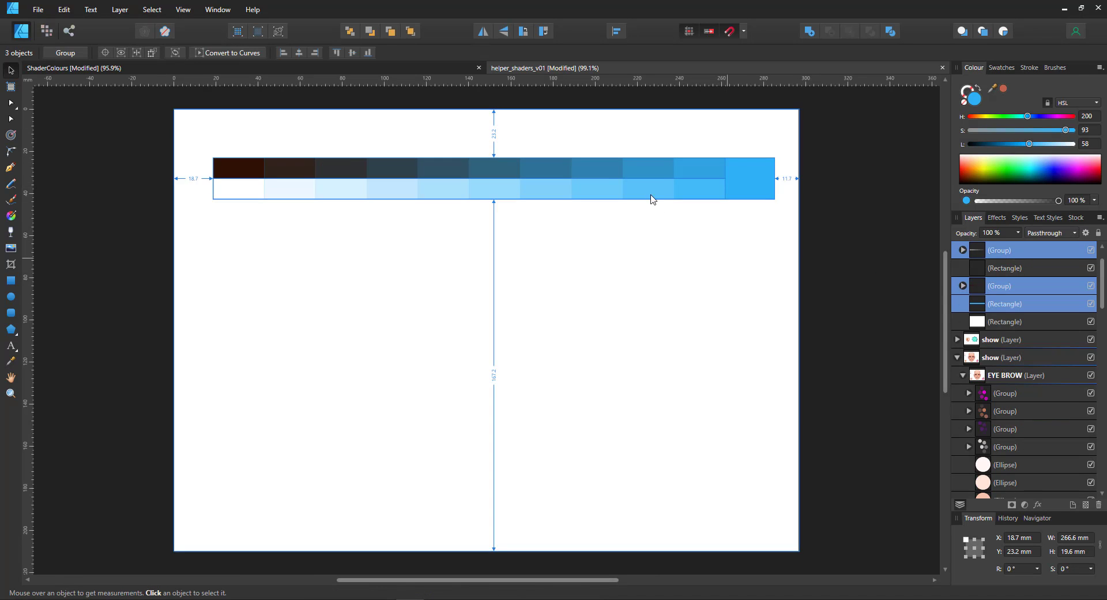
left_click_drag(651, 199, 617, 250)
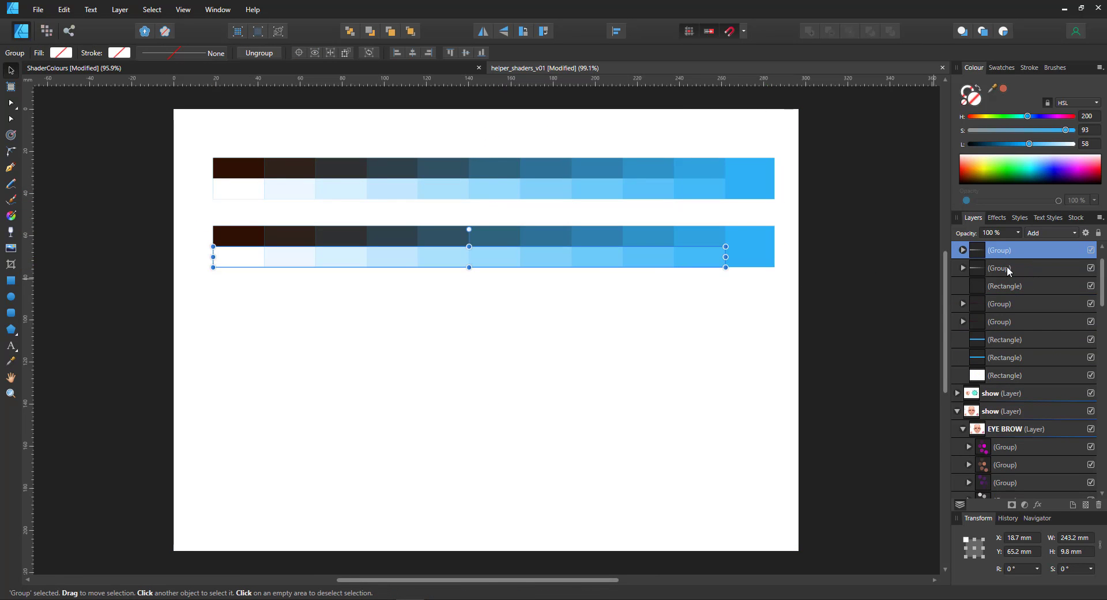
- Set the lower strip's dark swatch group to Multiply and recolour it blue (H 217, S 93, L 42)
left_click(1003, 304)
left_click(1046, 232)
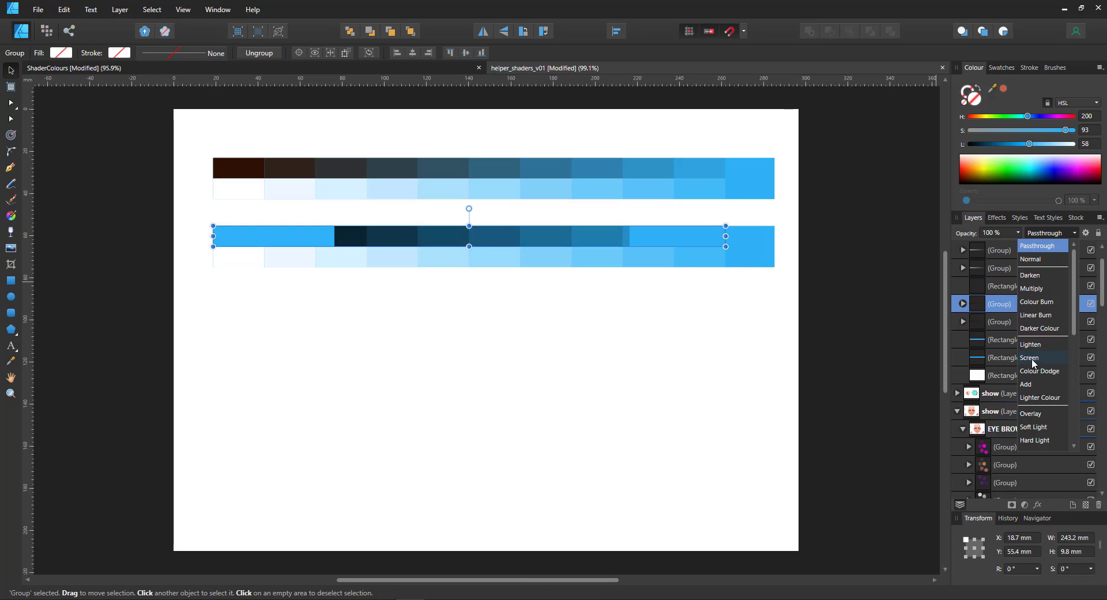
left_click(1040, 289)
left_click_drag(1058, 170, 1042, 181)
- Recolour the lower strip's base bar yellow (H 45, S 93, L 65) and its dark swatches rust (H 19, S 93, L 33)
left_click(1003, 340)
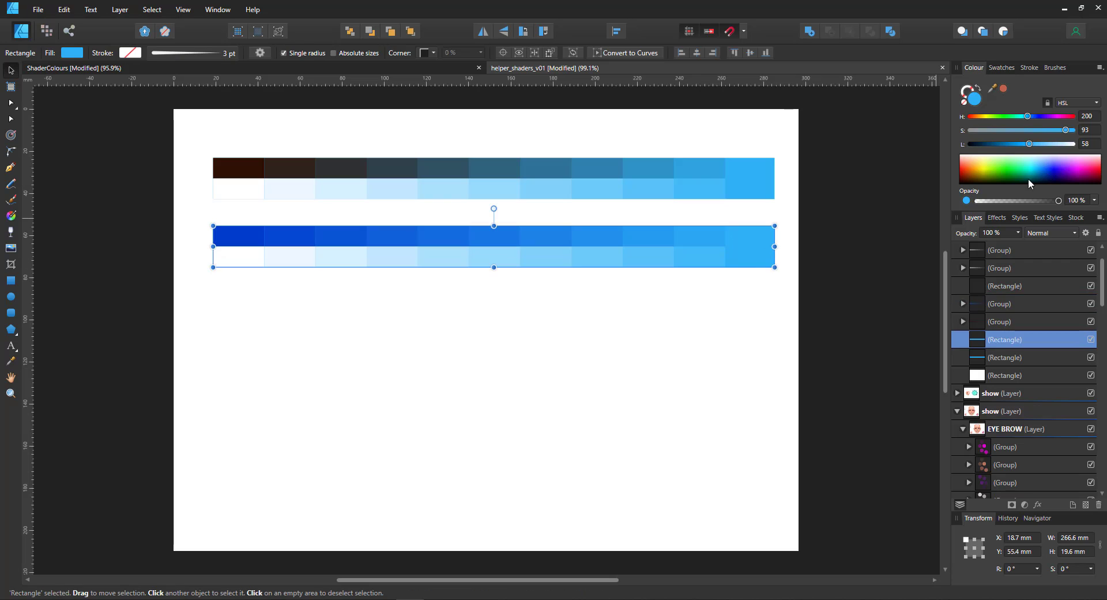
left_click(980, 168)
left_click(298, 236)
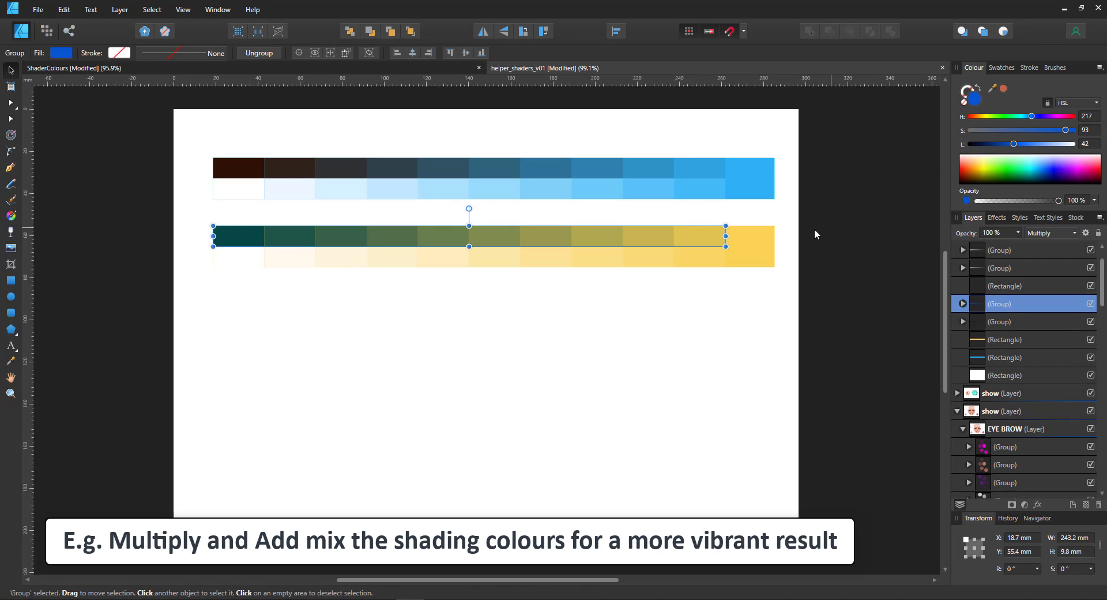
left_click_drag(1040, 163, 967, 174)
- Copy the yellow strip below to Y 82.8 mm, with its dark swatches on Colour Burn and its light swatches on Overlay
left_click_drag(137, 207, 750, 305)
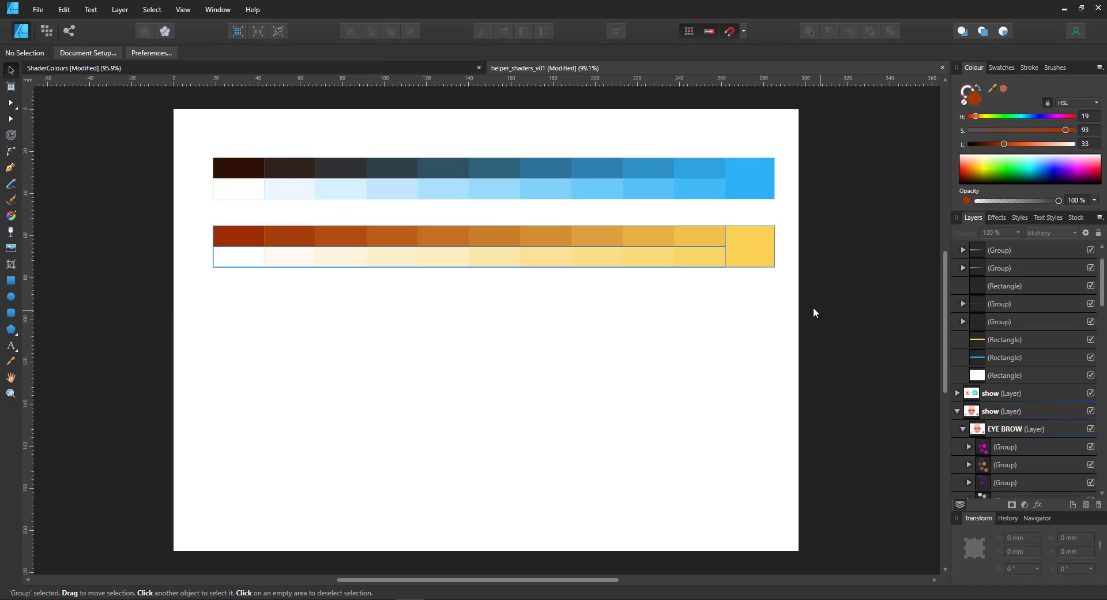
left_click_drag(371, 244, 370, 302)
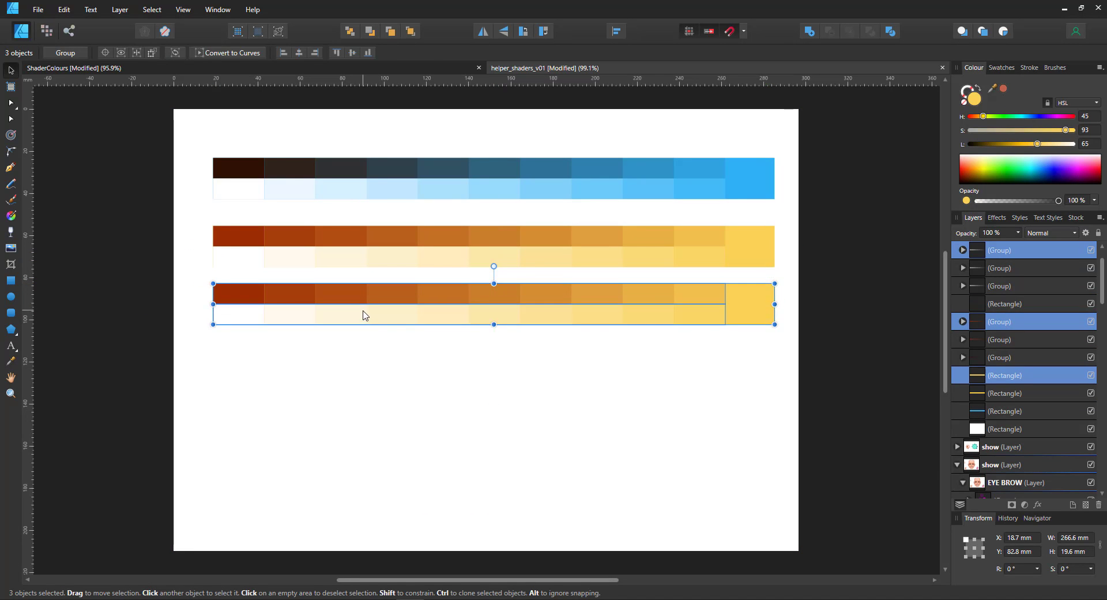
left_click(349, 310)
left_click(327, 293)
left_click(1043, 233)
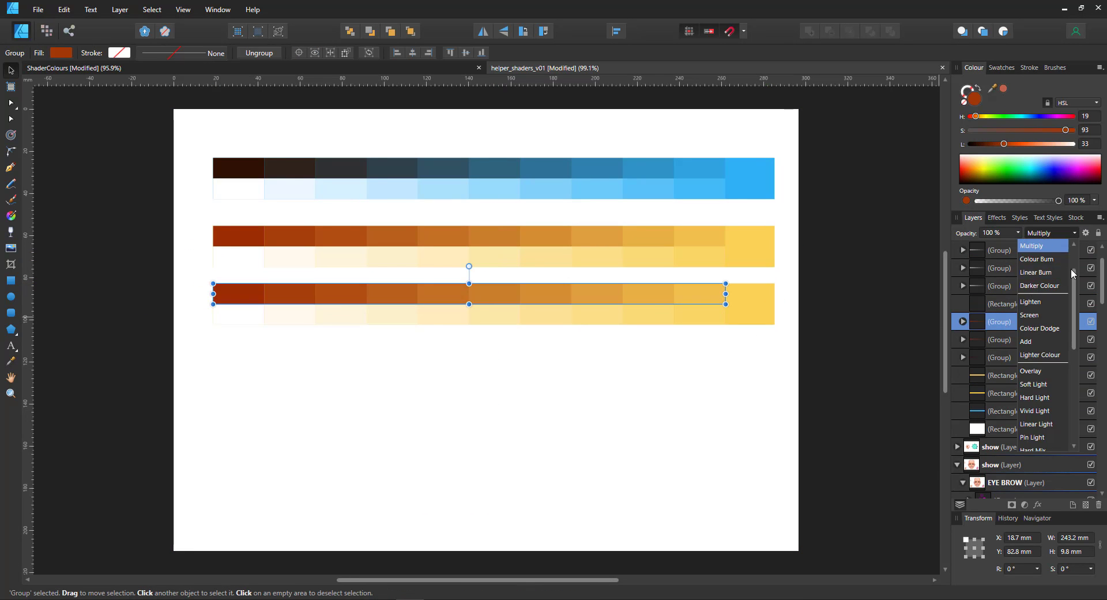
left_click(1036, 301)
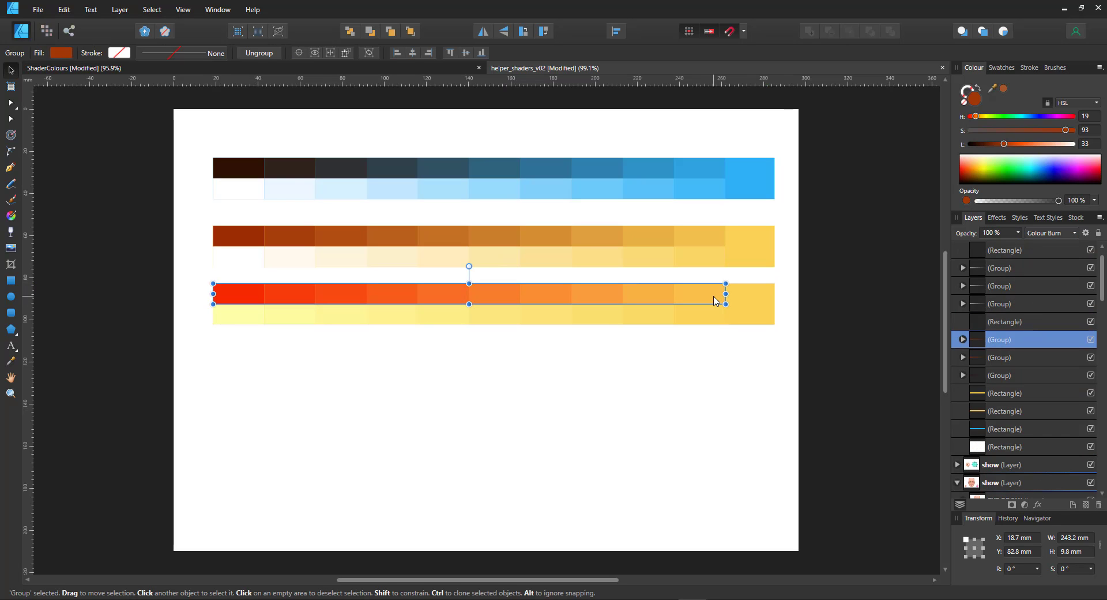
- Select the dark and light swatch groups of the two yellow strips in turn to compare their blend modes
left_click(681, 240)
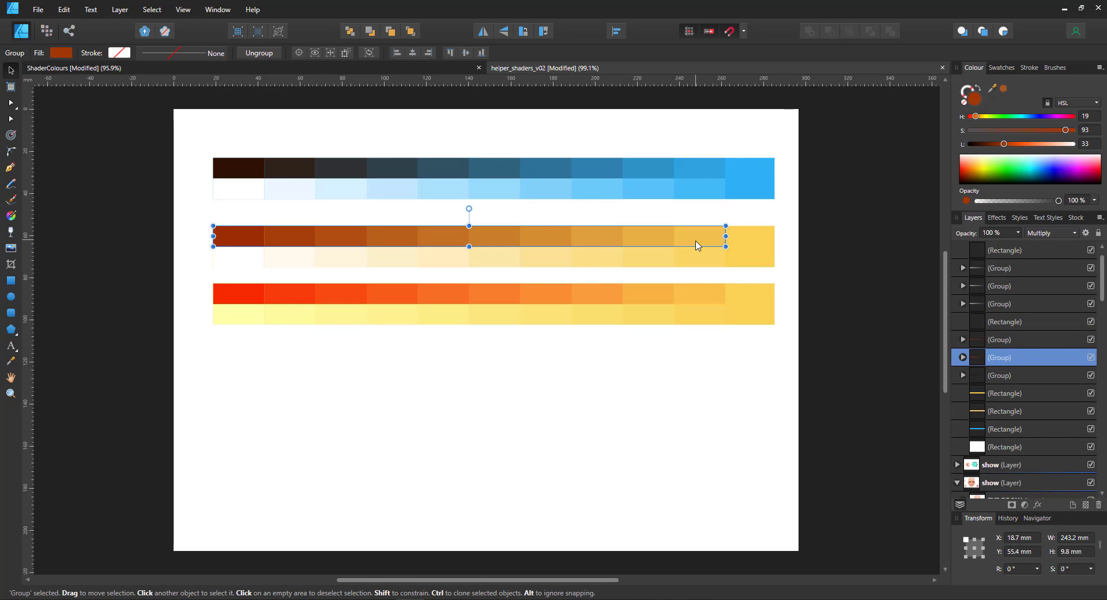
left_click(712, 295)
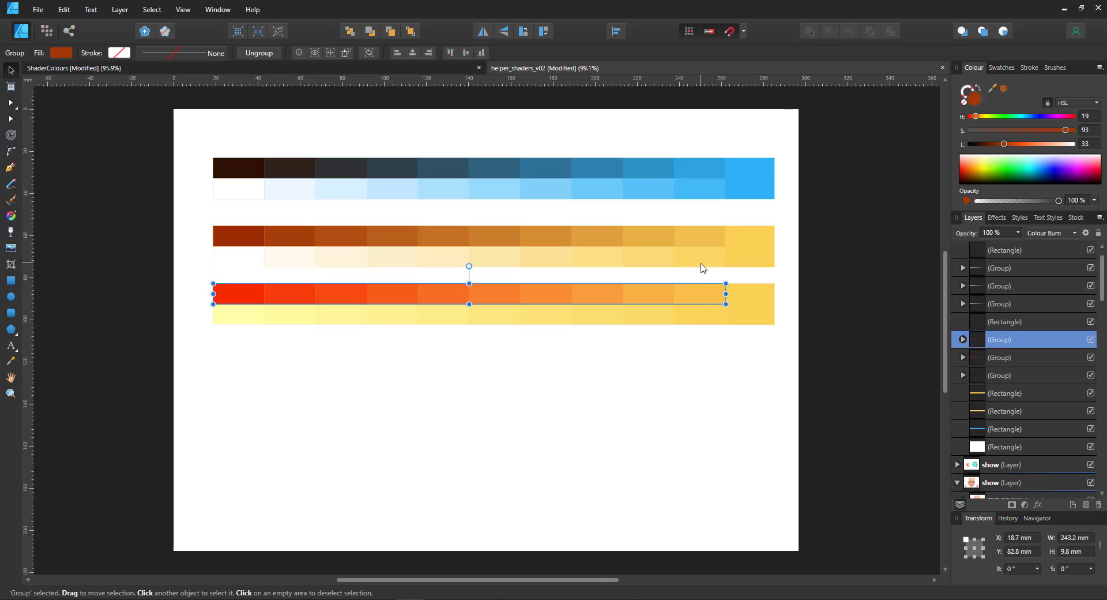
left_click(702, 264)
left_click(707, 316)
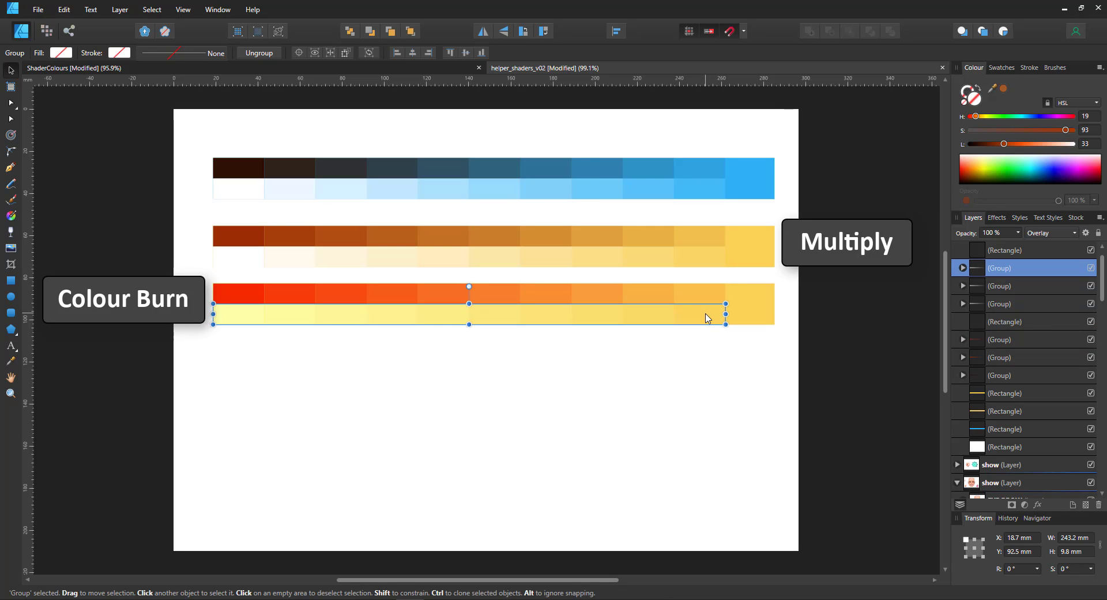
- Duplicate the Colour Burn strip and place the copy directly below it at Y 109.7 mm
left_click_drag(136, 271, 804, 378)
key("ctrl+j")
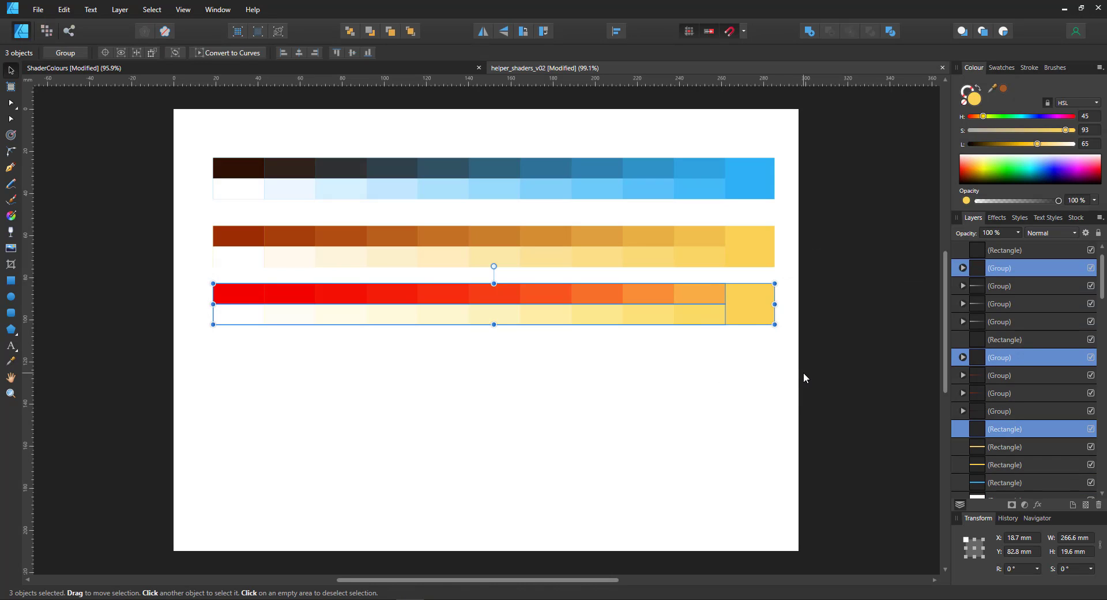
left_click_drag(752, 303, 752, 359)
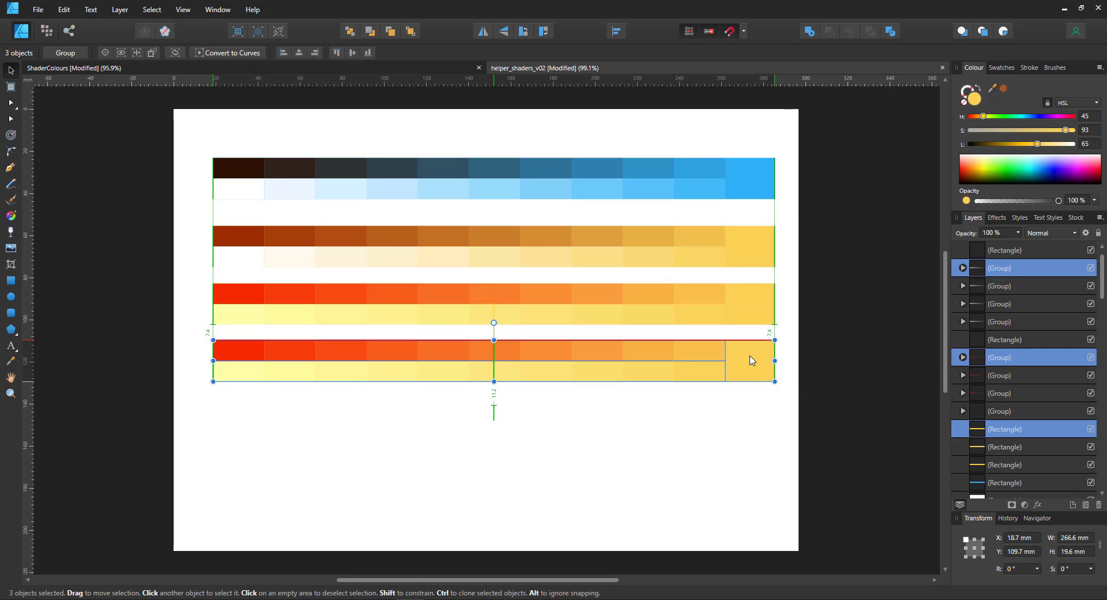
- Set the lowest strip's dark swatches to Darker Colour and its light swatches to Vivid Light
left_click(478, 392)
left_click(492, 357)
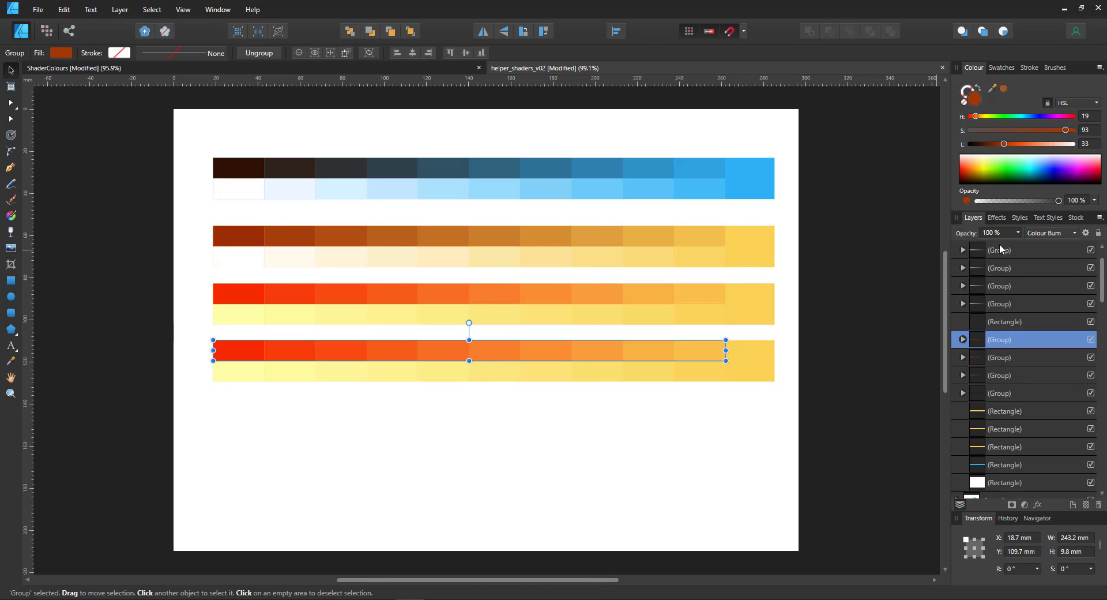
left_click(1045, 234)
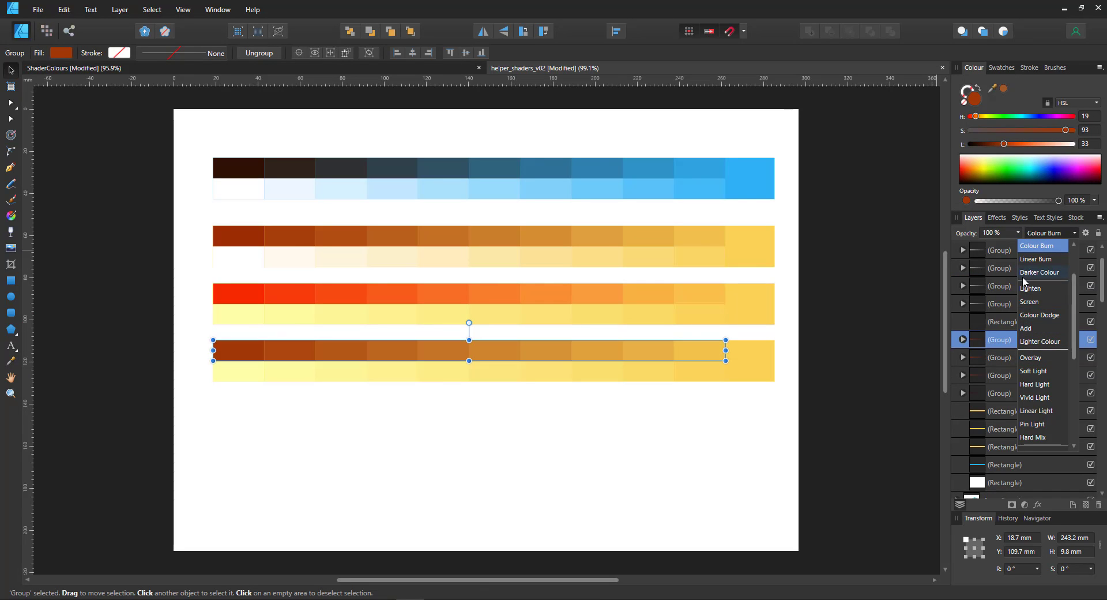
left_click(1026, 269)
left_click(692, 375)
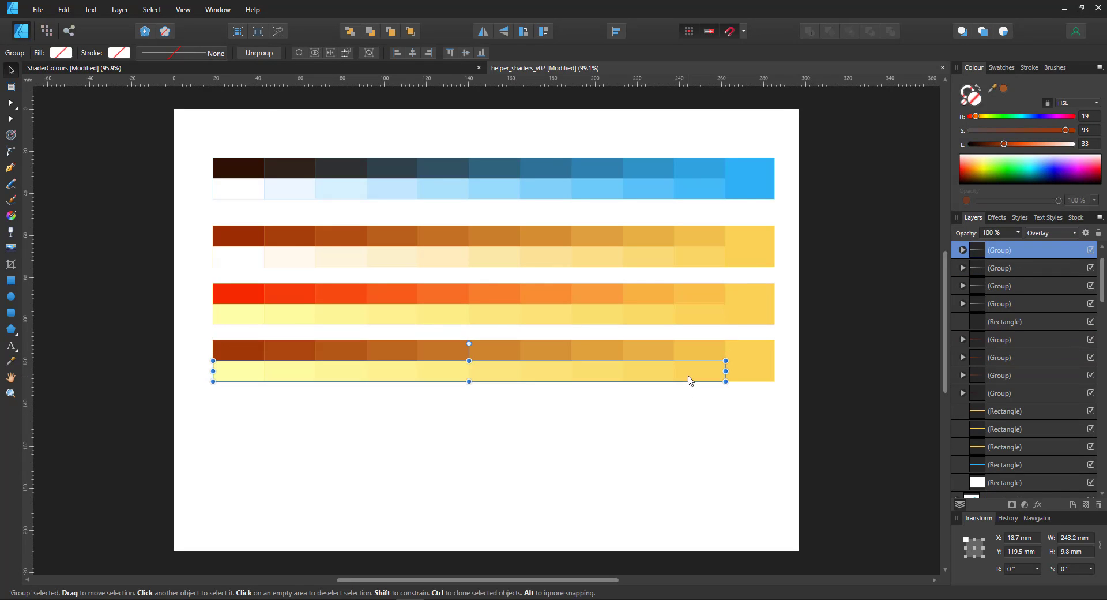
left_click(1052, 236)
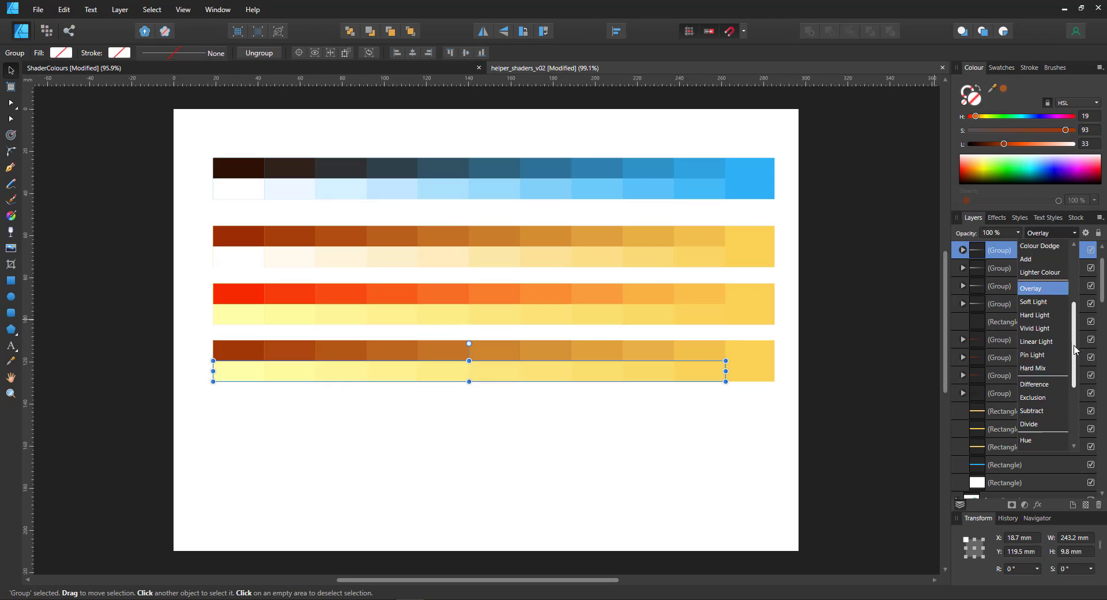
left_click(1044, 355)
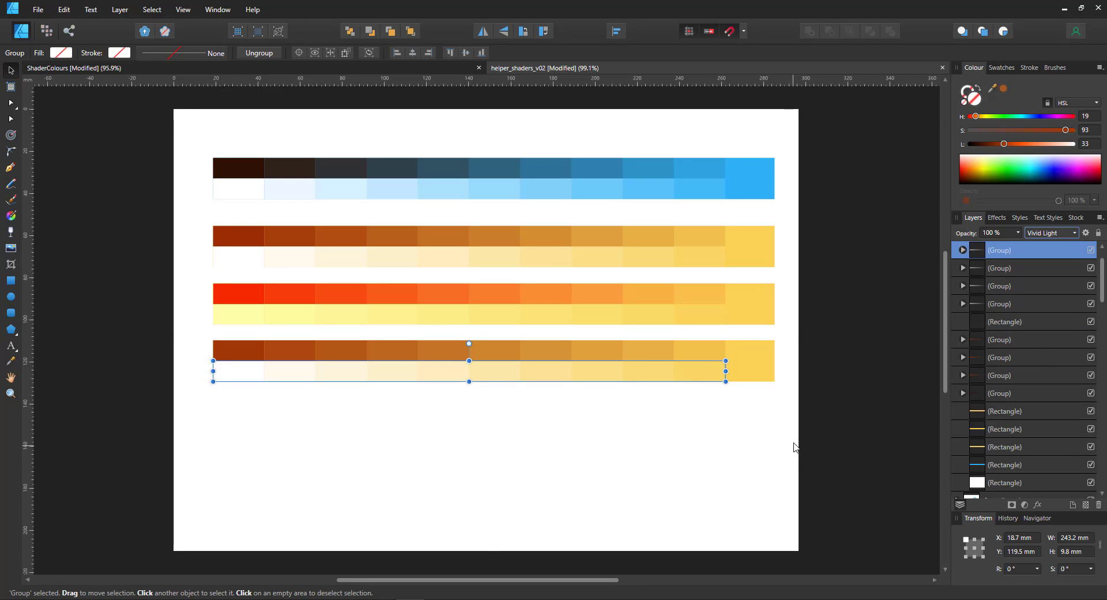
left_click(796, 436)
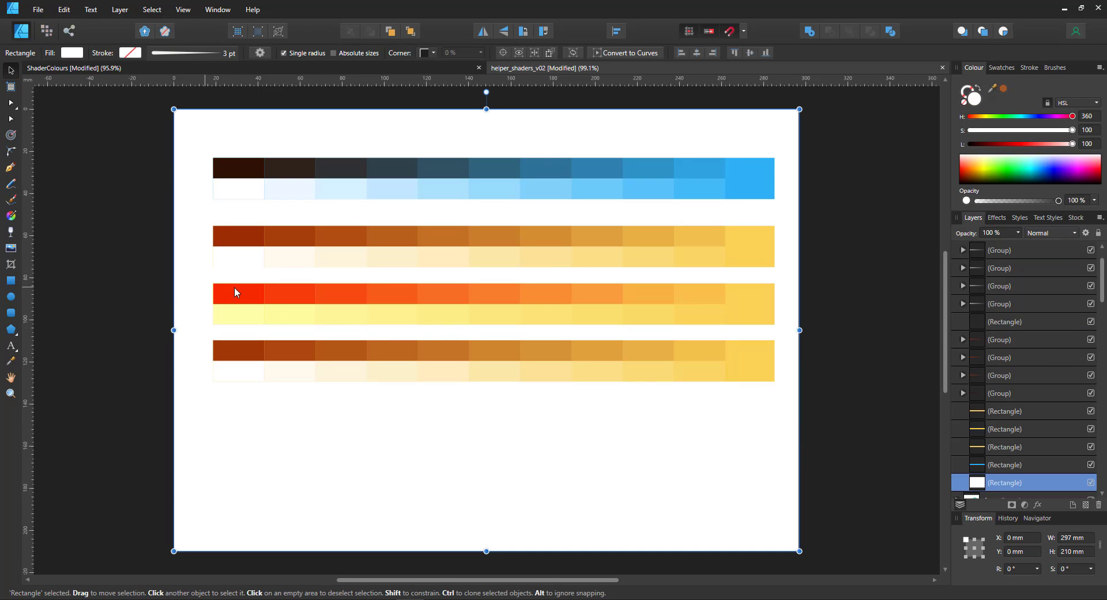
- Duplicate the Darker Colour strip and place the copy below it at Y 139.8 mm
left_click_drag(144, 331, 804, 432)
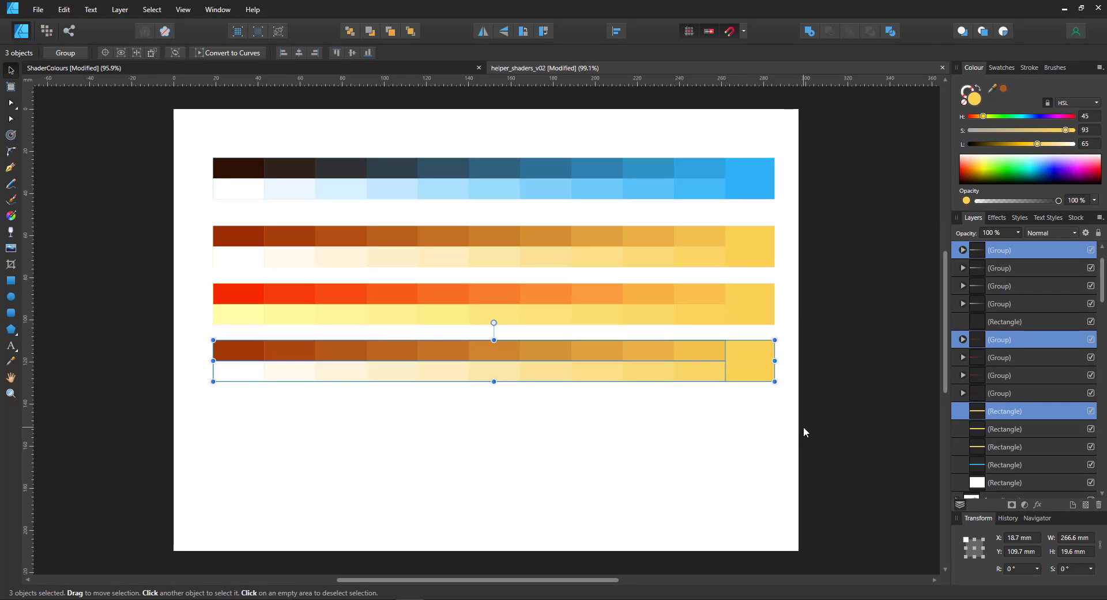
key("ctrl+j")
left_click_drag(737, 349, 746, 421)
- Recolour the lowest strip's base bar to a salmon skin tone (H 19, S 93, L 77)
left_click(773, 421)
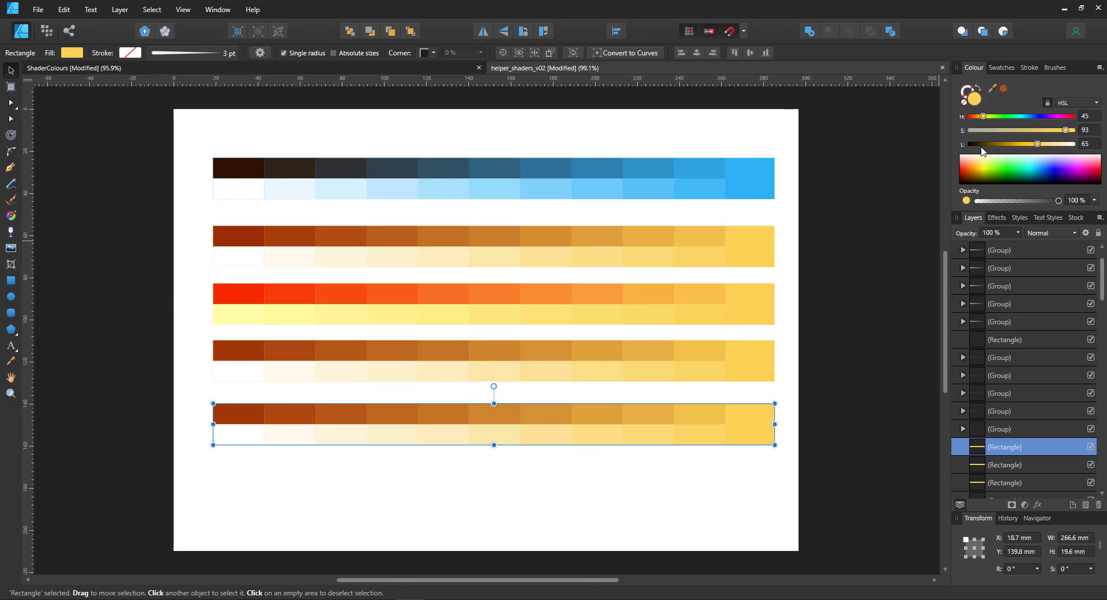
left_click(1002, 72)
left_click(986, 117)
left_click(974, 68)
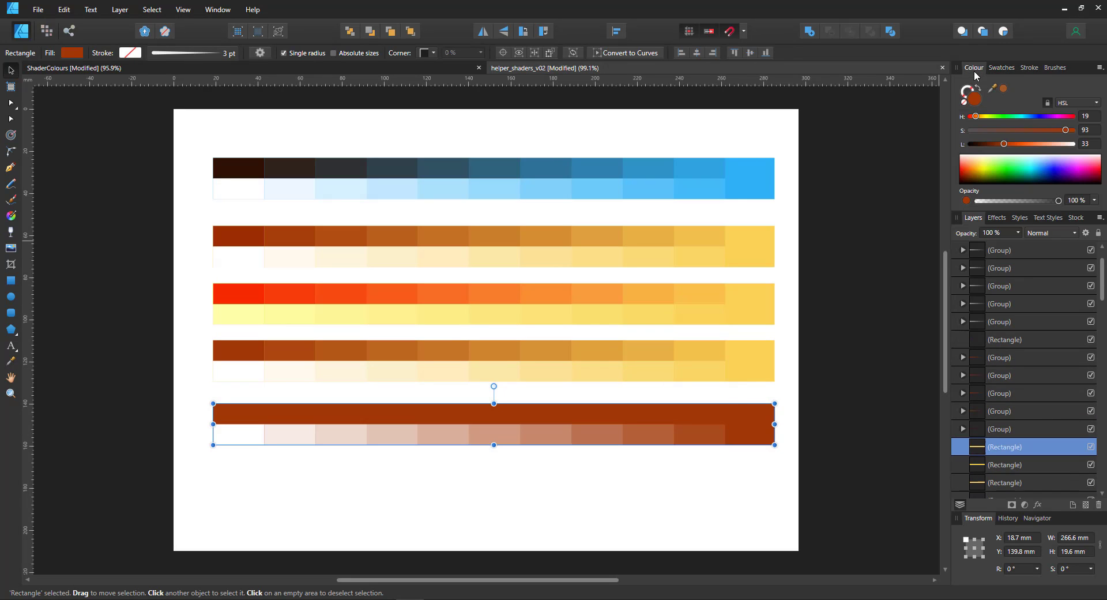
left_click_drag(1004, 144, 1052, 149)
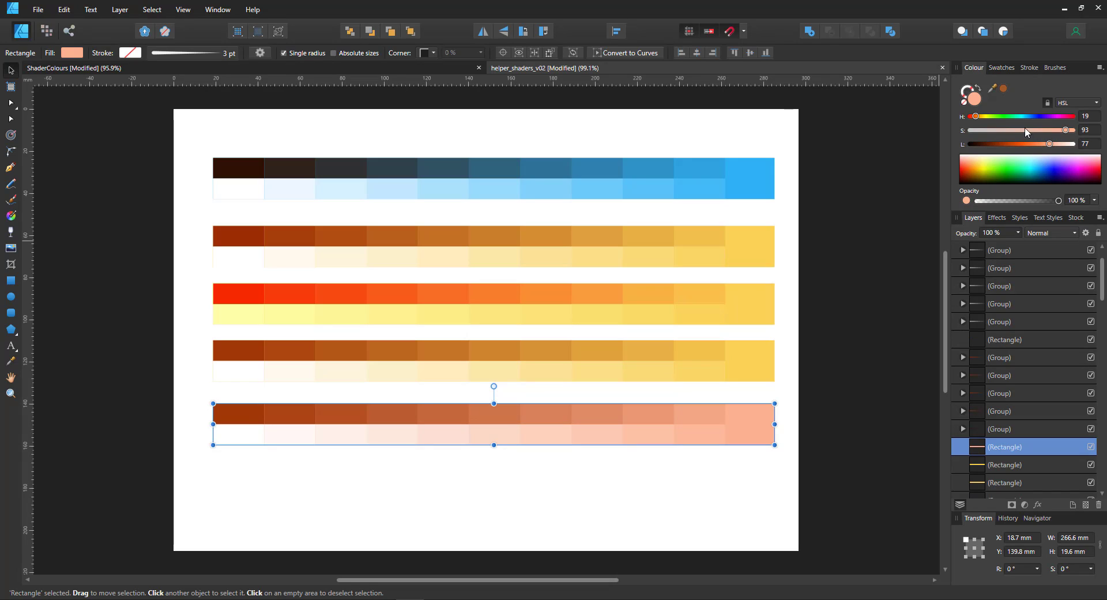
- Set the salmon strip's dark swatches to Multiply and recolour them purple (H 299, S 51, L 40)
left_click_drag(816, 391, 64, 474)
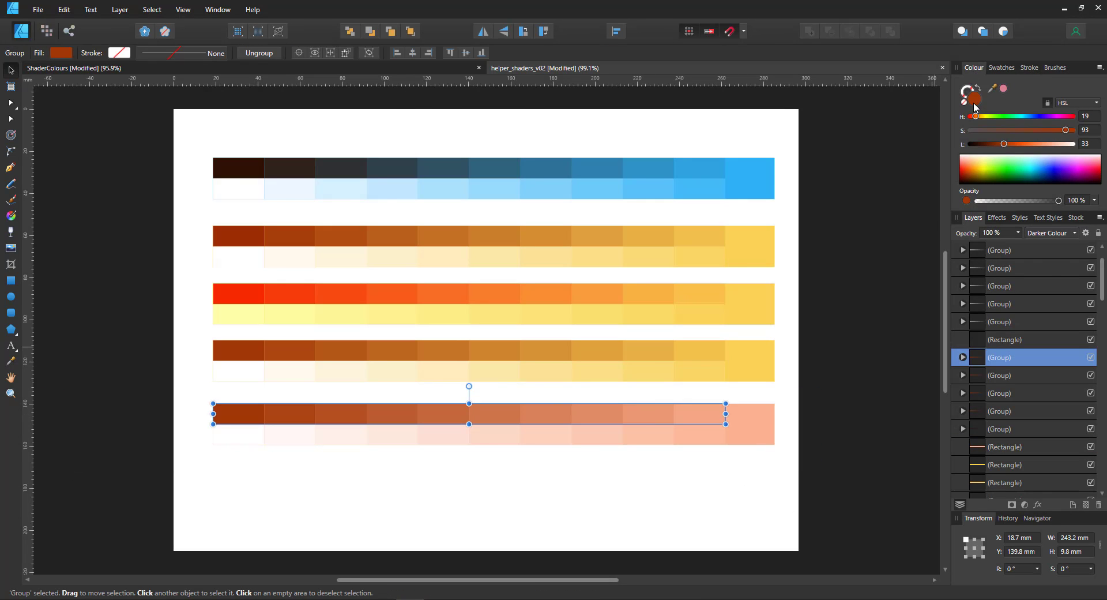
left_click_drag(1003, 134, 1044, 124)
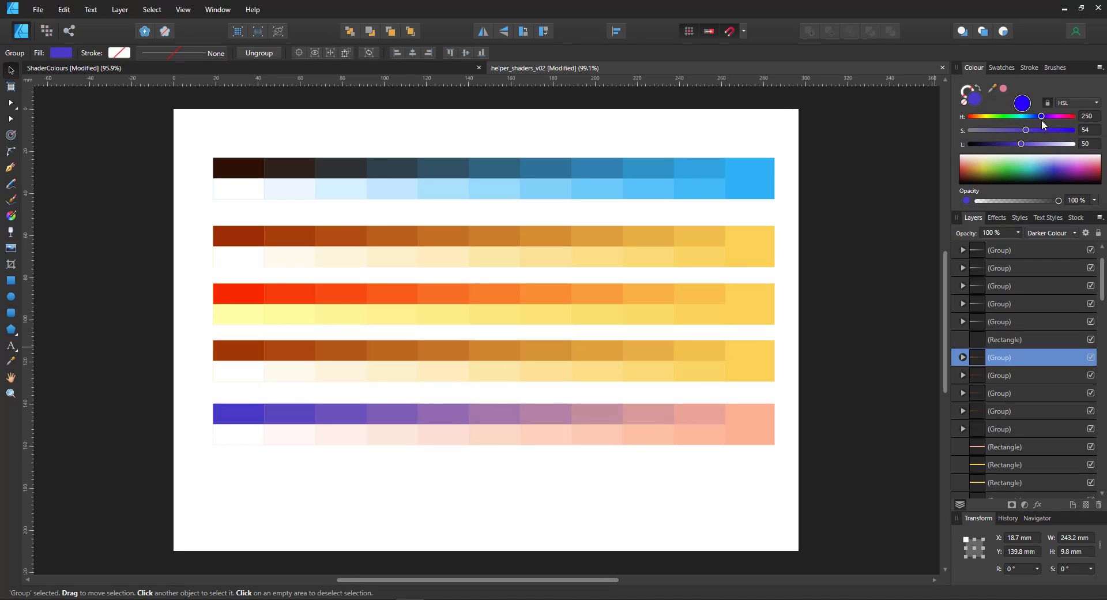
left_click(1047, 233)
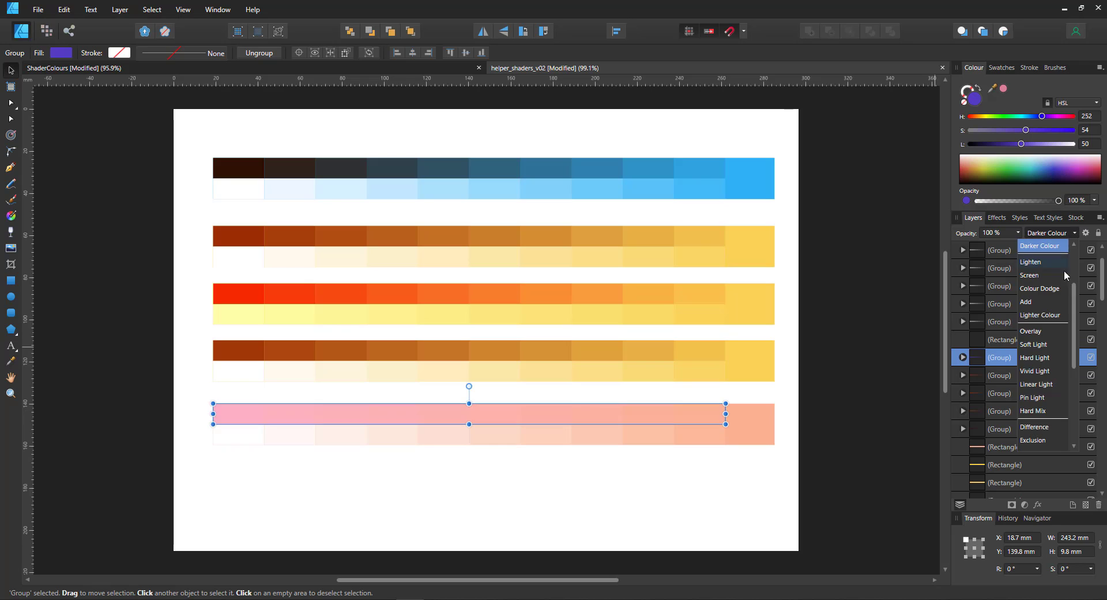
left_click(1031, 289)
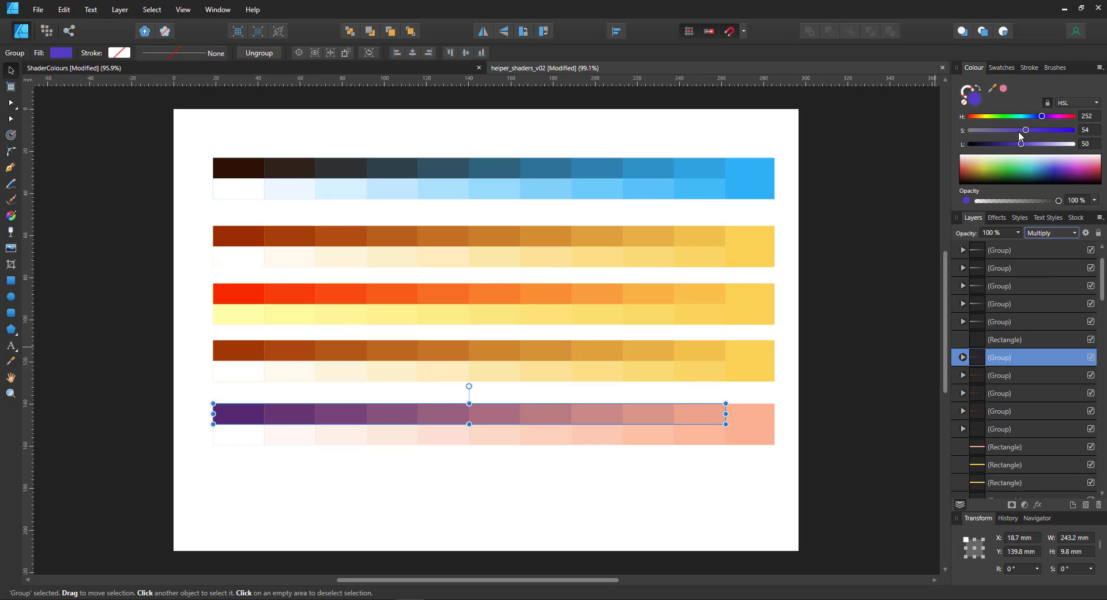
left_click_drag(1021, 144, 1056, 123)
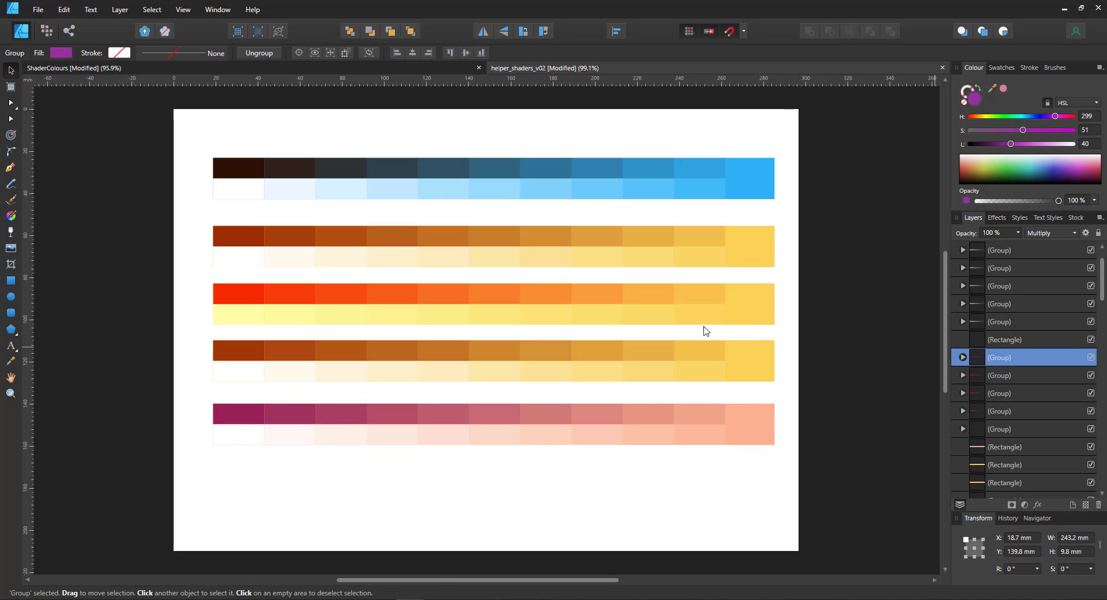
- Copy the salmon strip below to Y 168 mm and fill the copy's base bar with a pink sampled from the original's dark swatches
left_click_drag(172, 388, 811, 484)
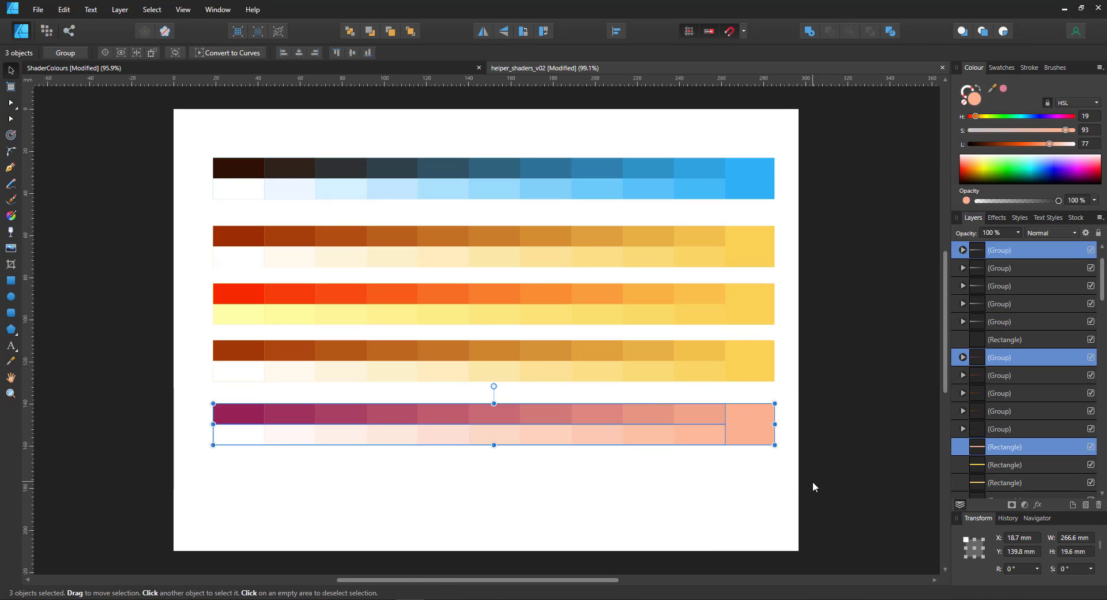
left_click_drag(732, 434, 734, 492)
left_click(740, 497)
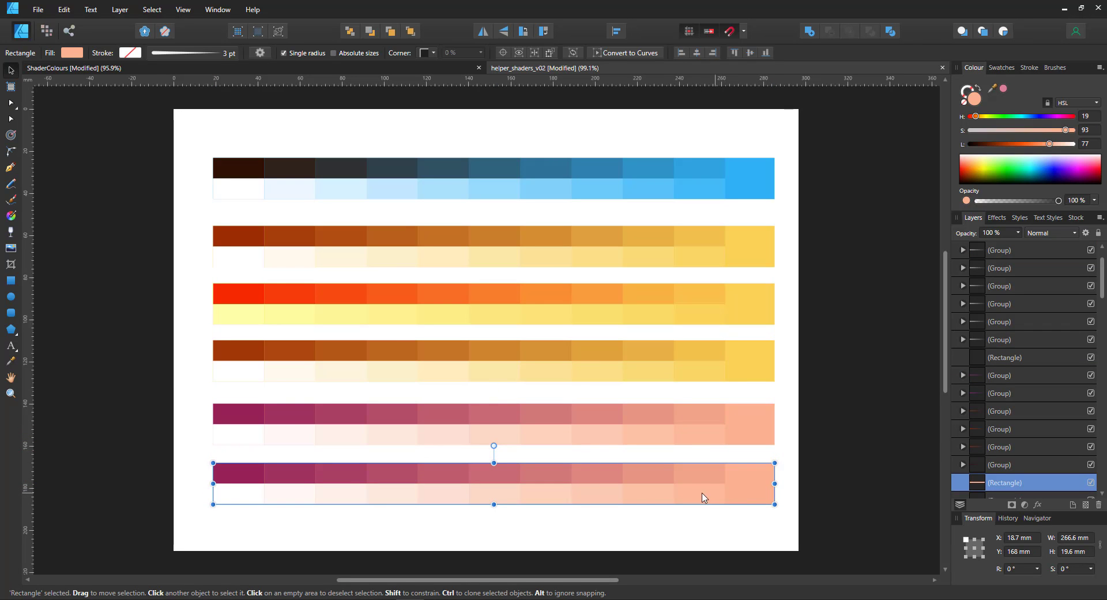
key("i")
left_click(571, 415)
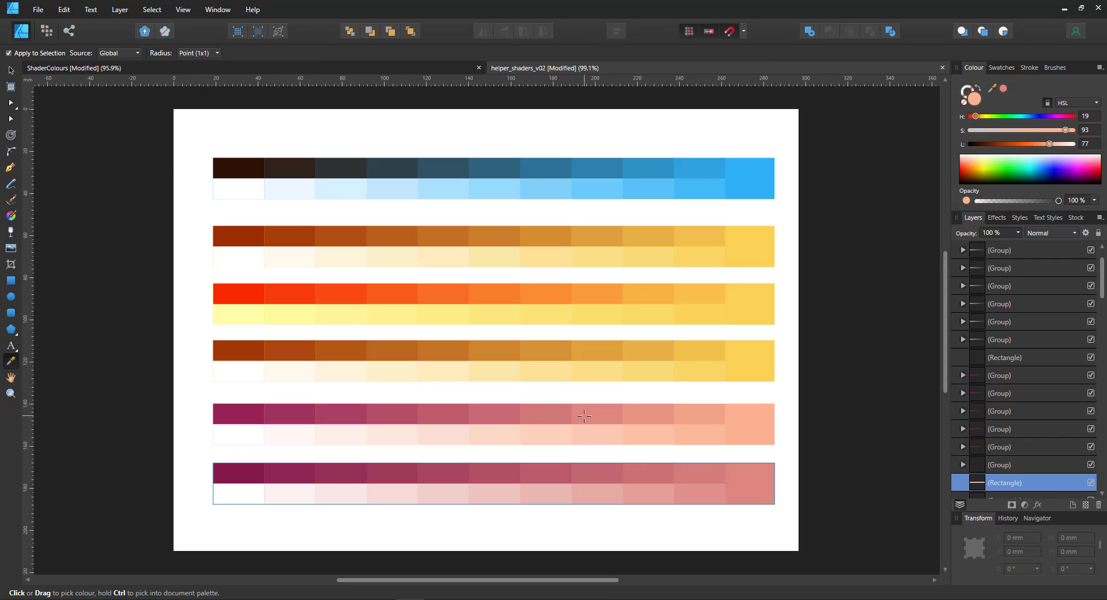
key("v")
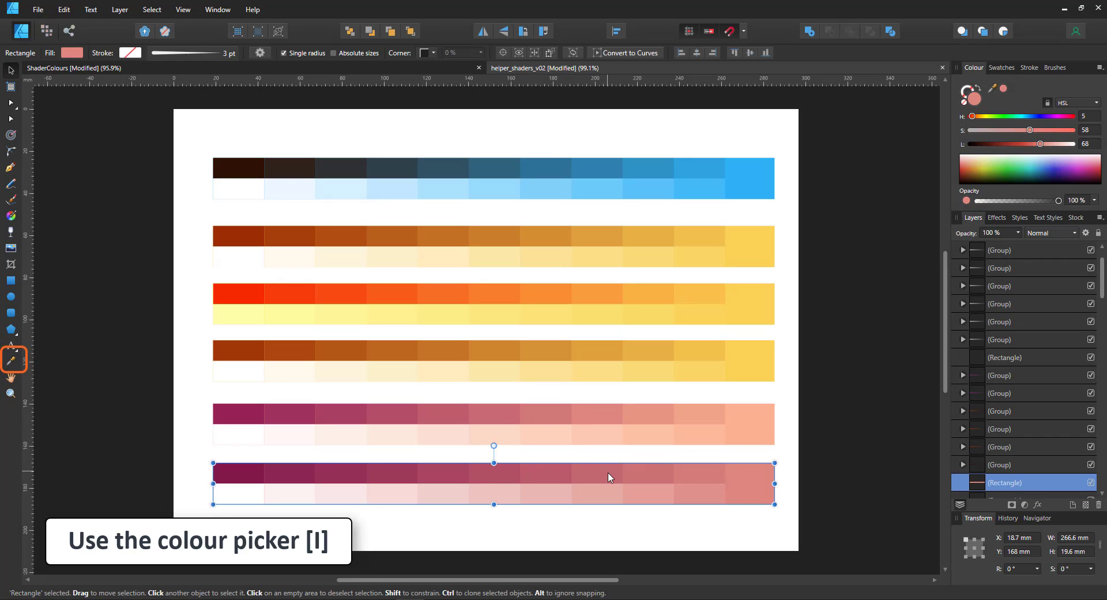
- Darken the lowest strip's dark swatch group and adjust its base bar to H 4, S 61, L 73
left_click(608, 477)
left_click_drag(1021, 130, 1004, 144)
left_click(854, 409)
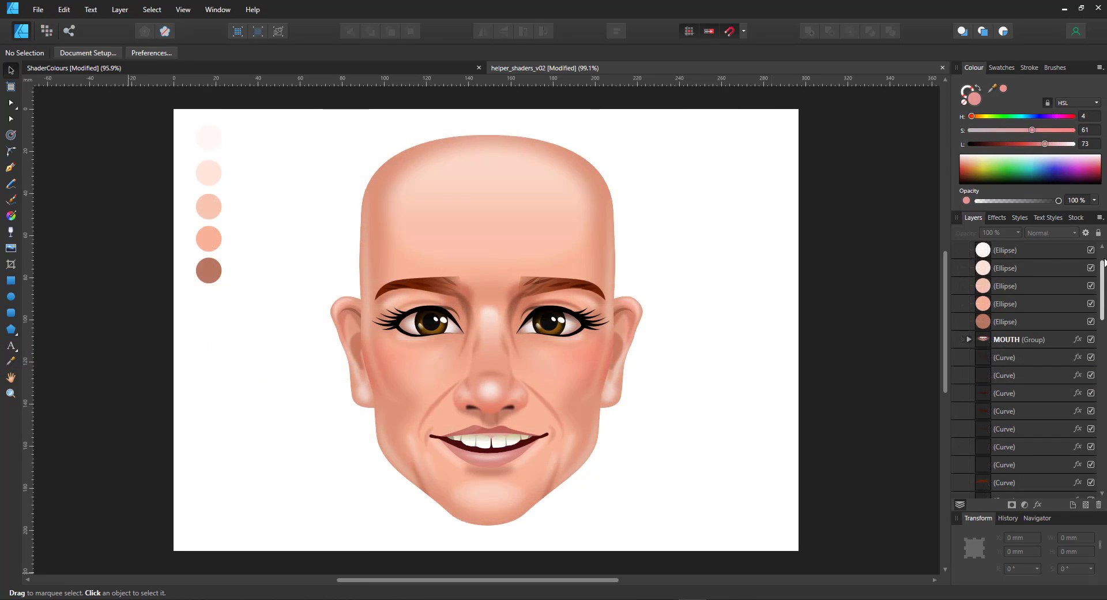
- Paste the two skin-tone strips into the show layer, rotated 90° and standing beside the face
left_click(1033, 250)
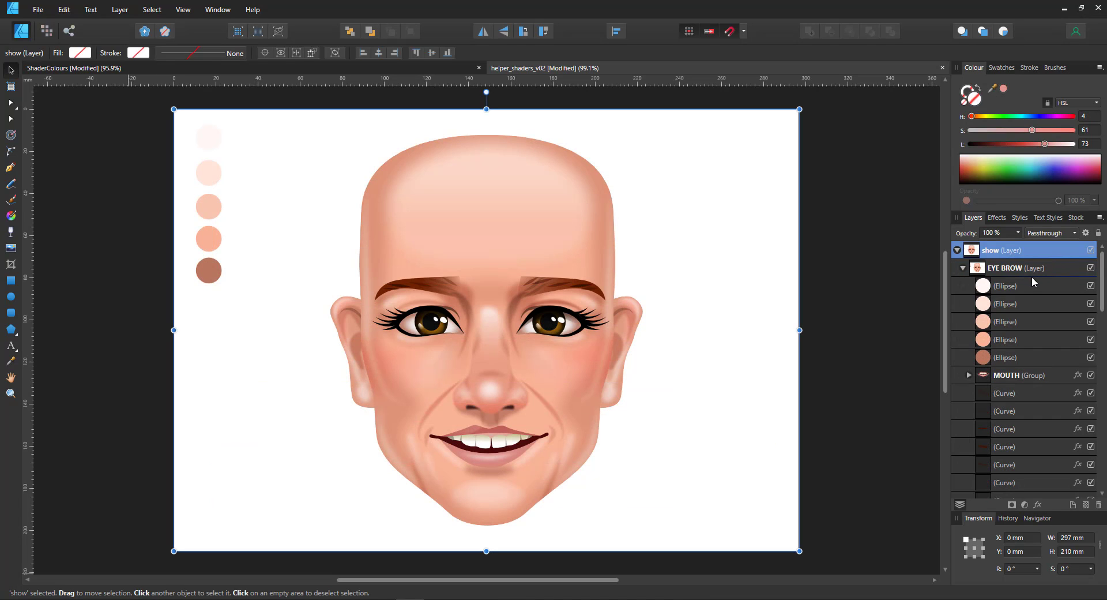
key("ctrl+v")
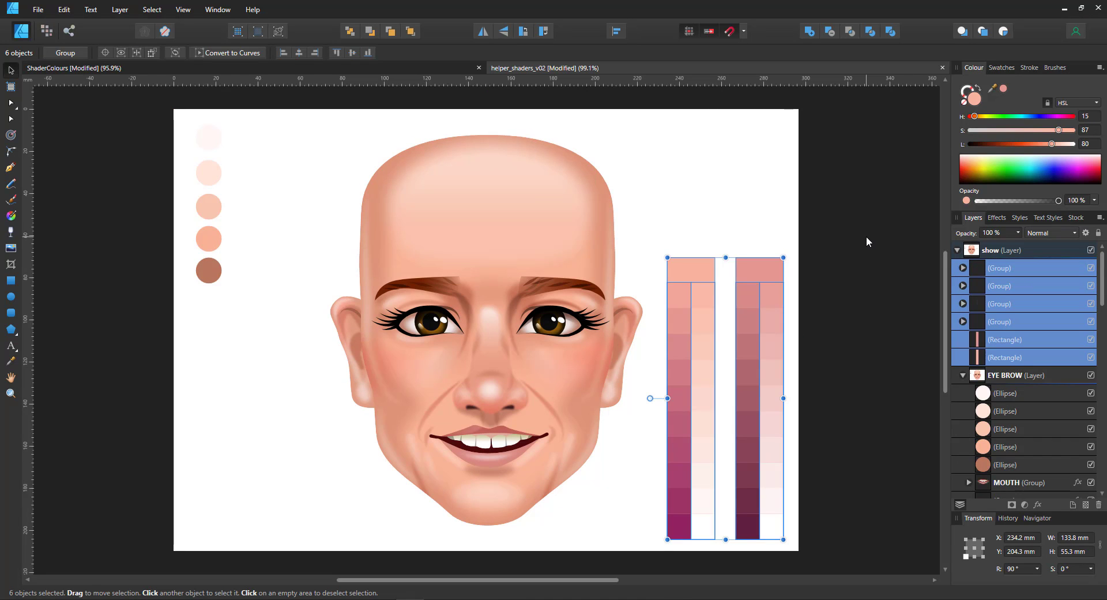
left_click(865, 239)
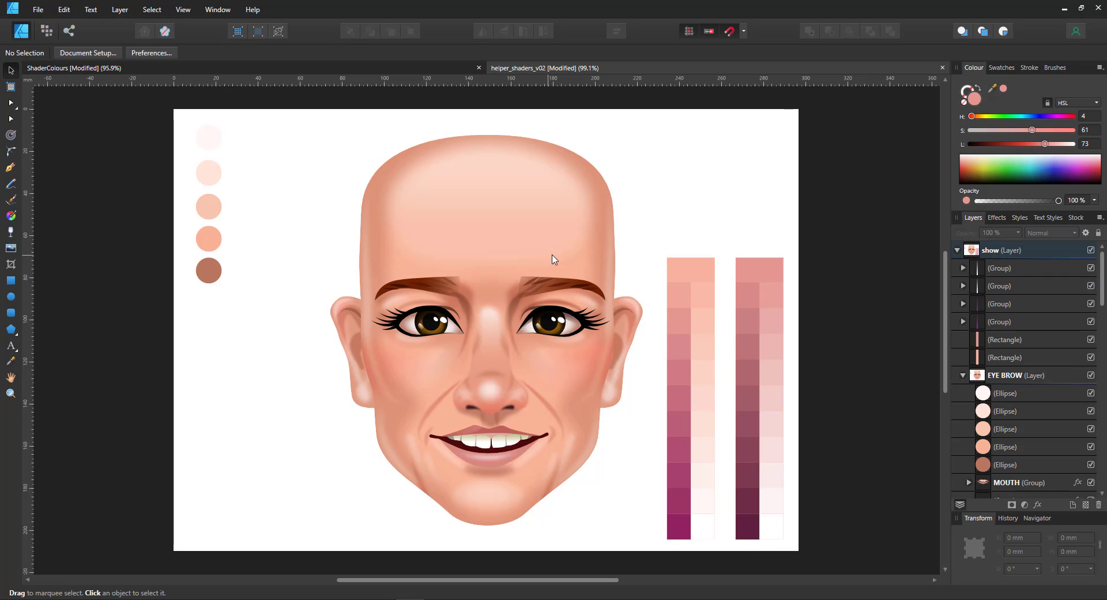
- Recolour the head shape with a dusky pink (H 359, S 52, L 70) sampled from the peach strip's dark swatches
left_click(599, 184)
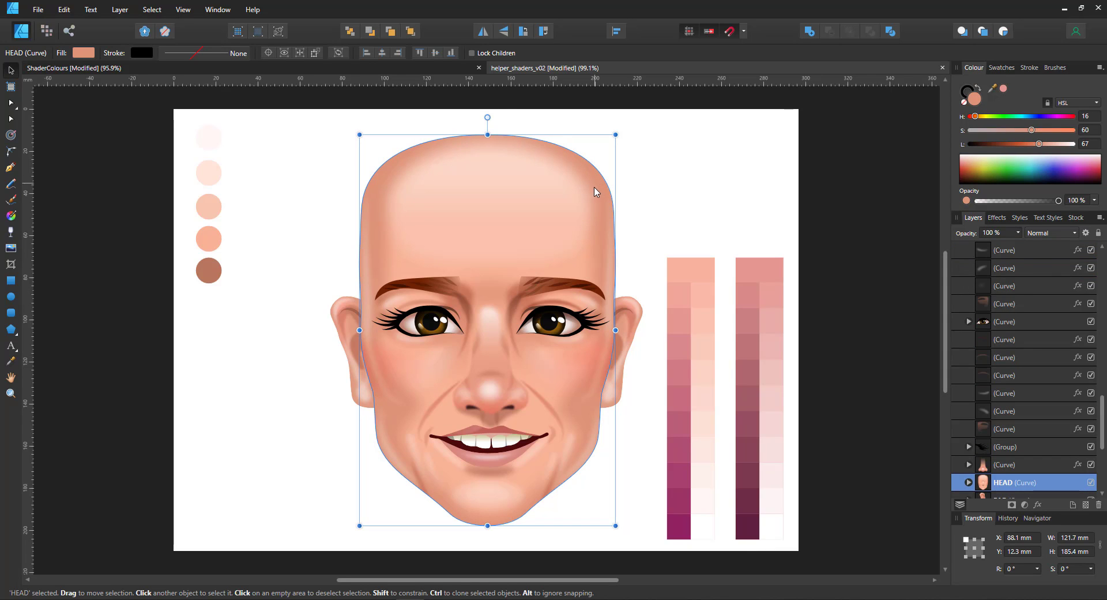
key("i")
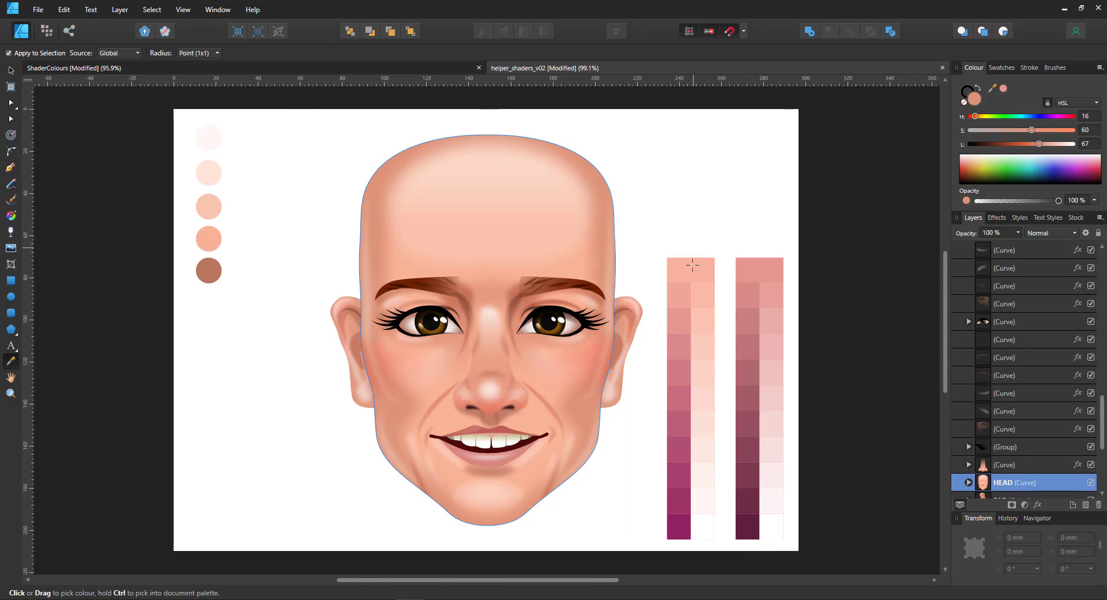
left_click(675, 293)
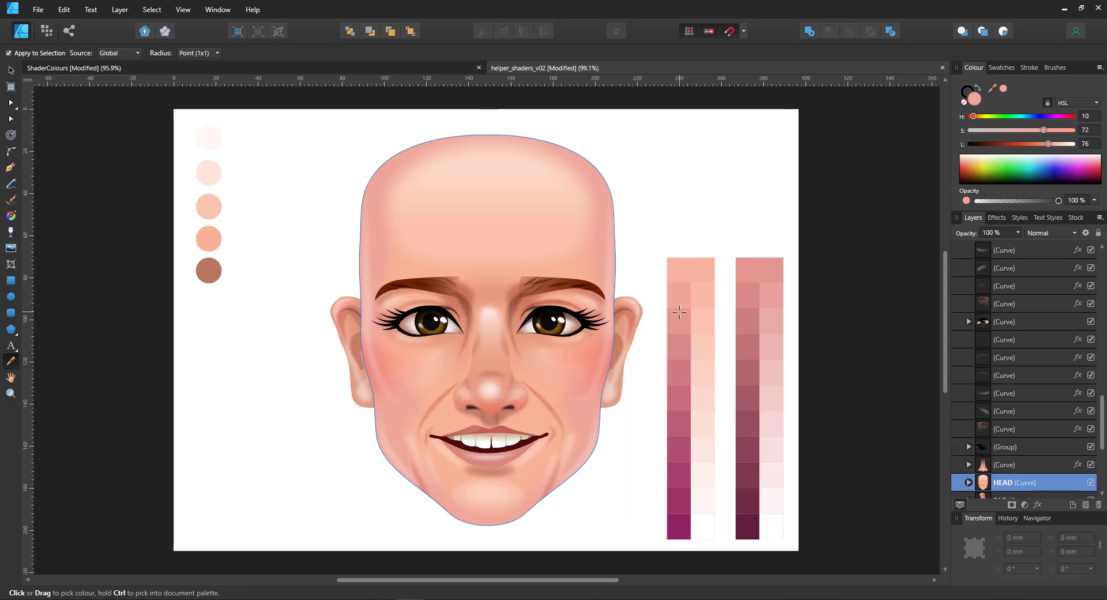
left_click(691, 345)
left_click(677, 345)
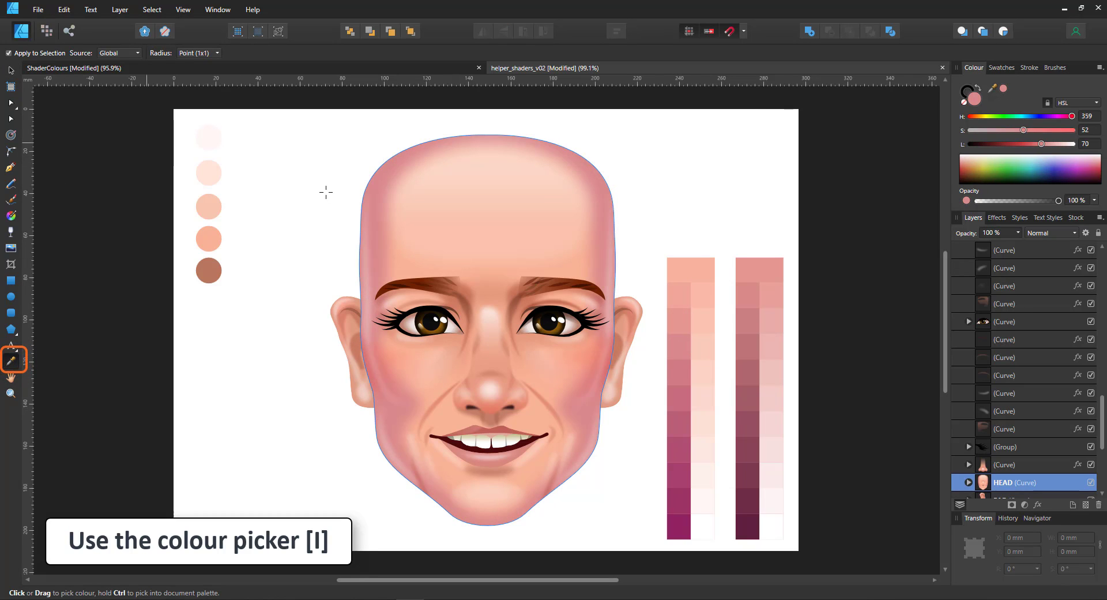
key("v")
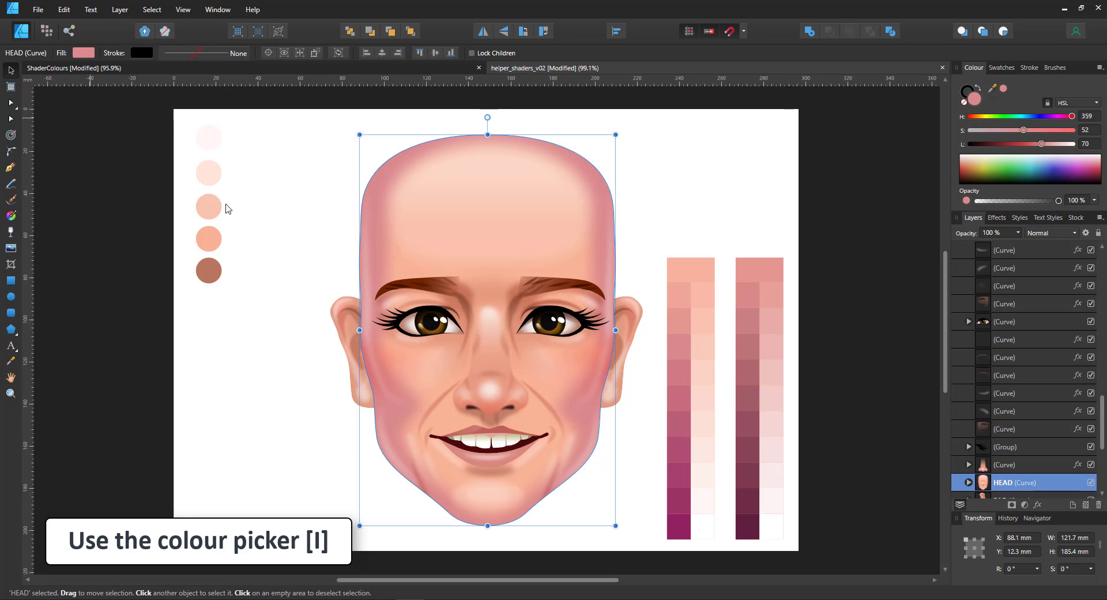
- Recolour the shadow curve between the eyebrows with a muted rose (H 353, S 32, L 55) sampled from the pink strip's dark swatches
left_click(485, 289)
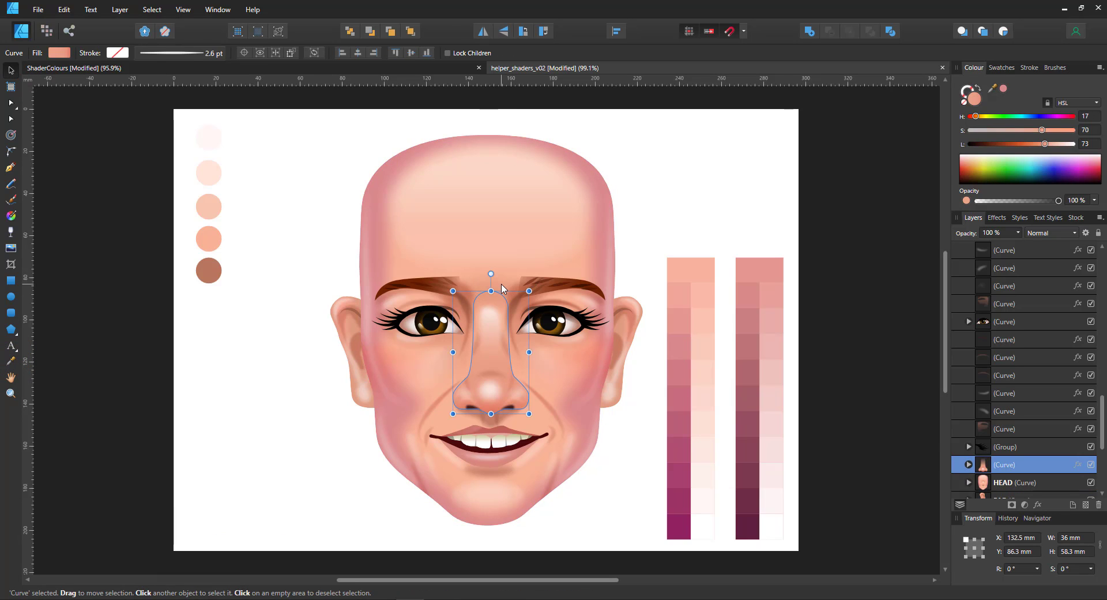
left_click(503, 288)
double_click(500, 291)
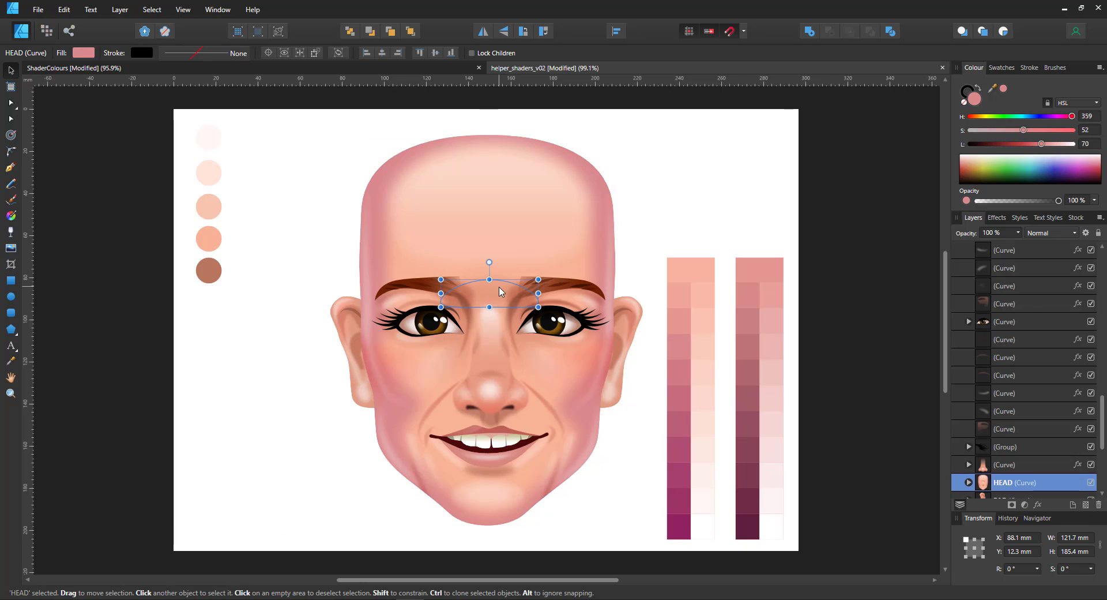
key("i")
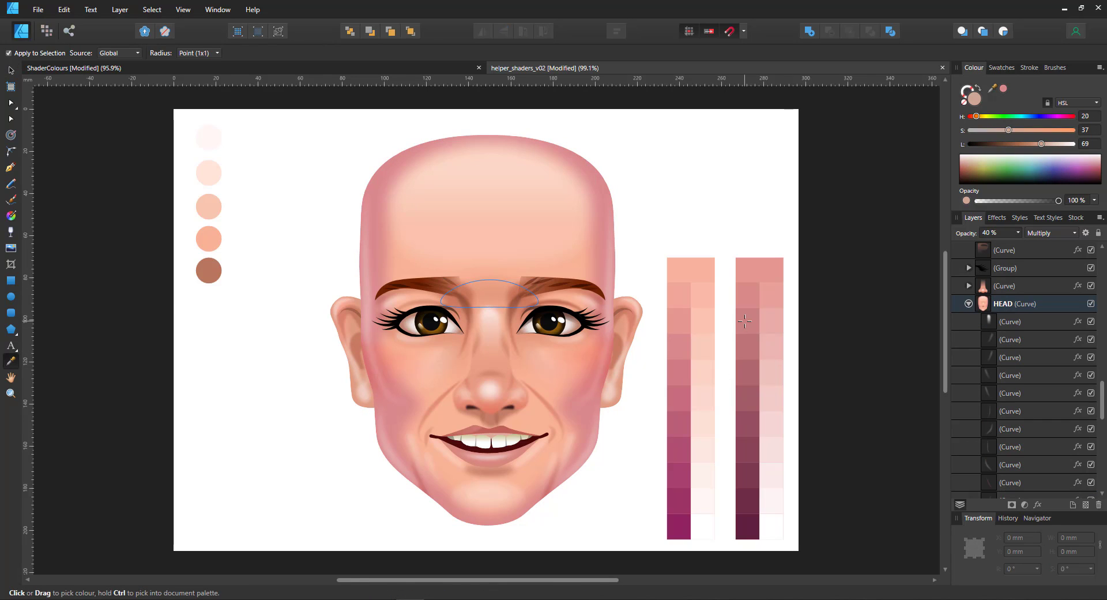
left_click(746, 319)
left_click(749, 347)
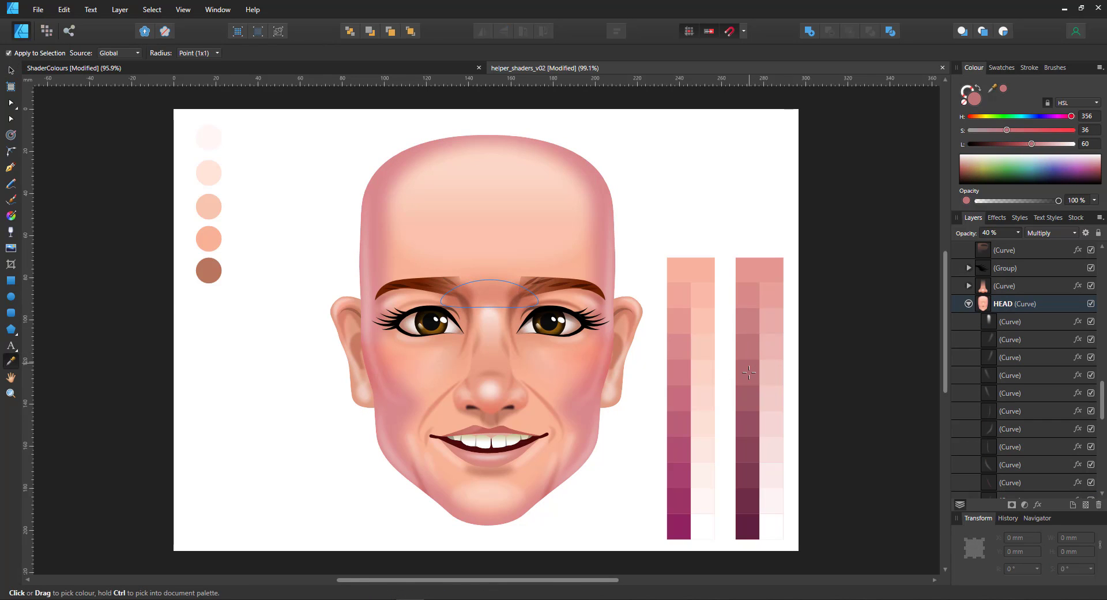
left_click(749, 371)
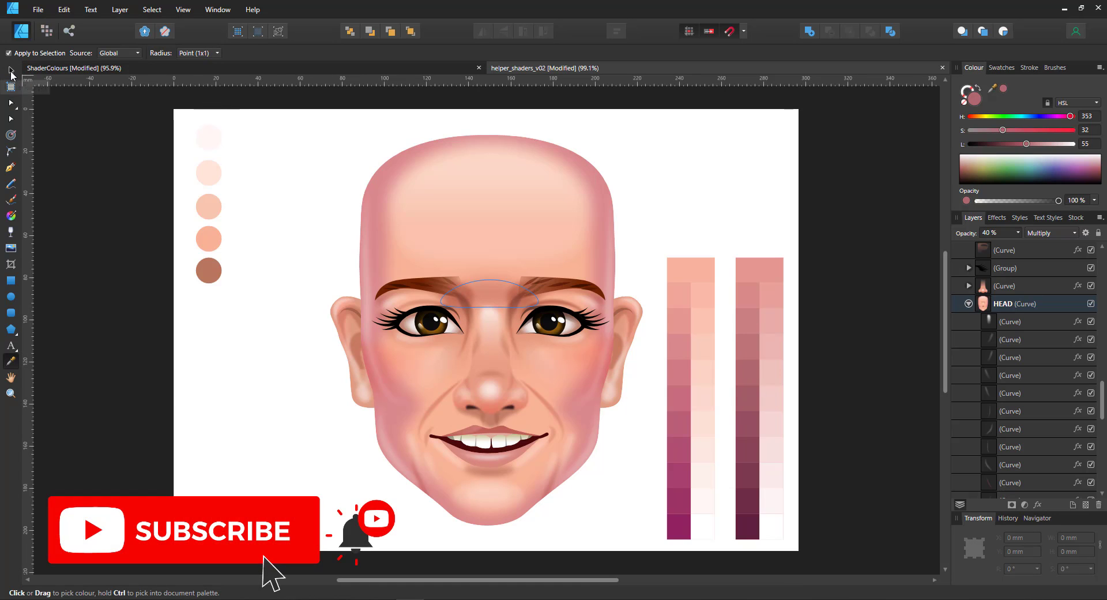
key("v")
left_click(55, 169)
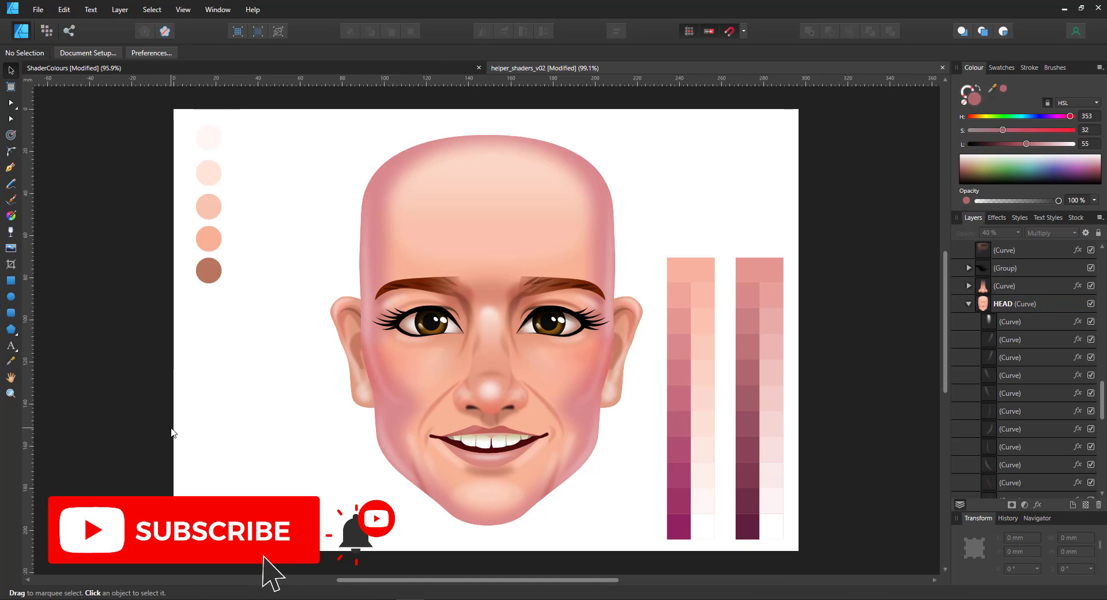